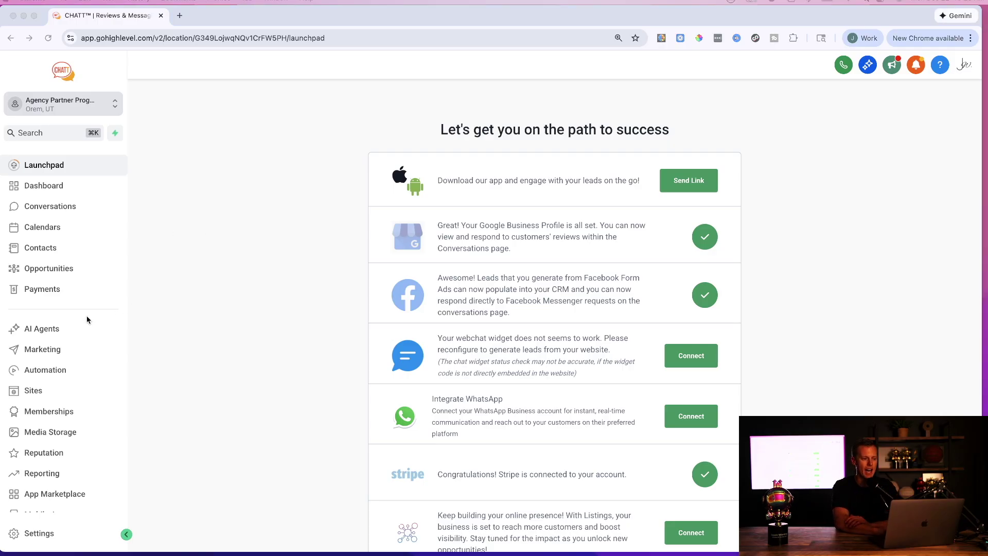
# Step: Start creating a custom Voice AI agent from the AI Agents section instead of browsing the marketplace
pyautogui.click(45, 334)
pyautogui.click(44, 333)
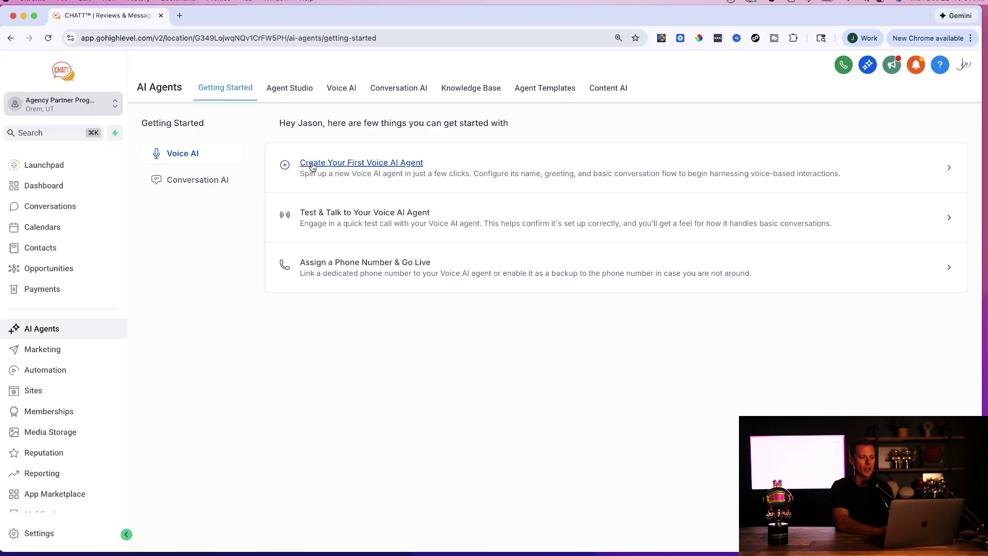
pyautogui.click(351, 164)
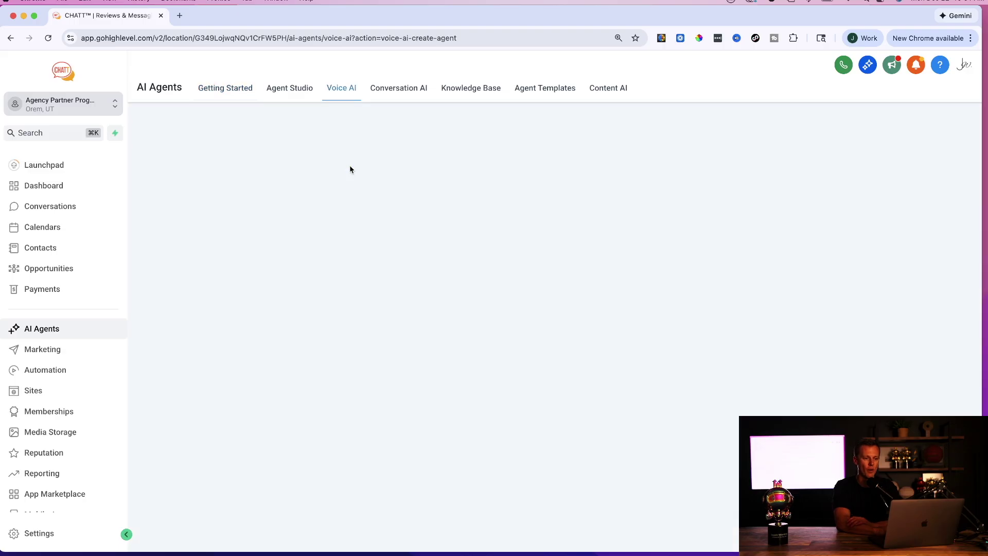
pyautogui.press('super+equal')
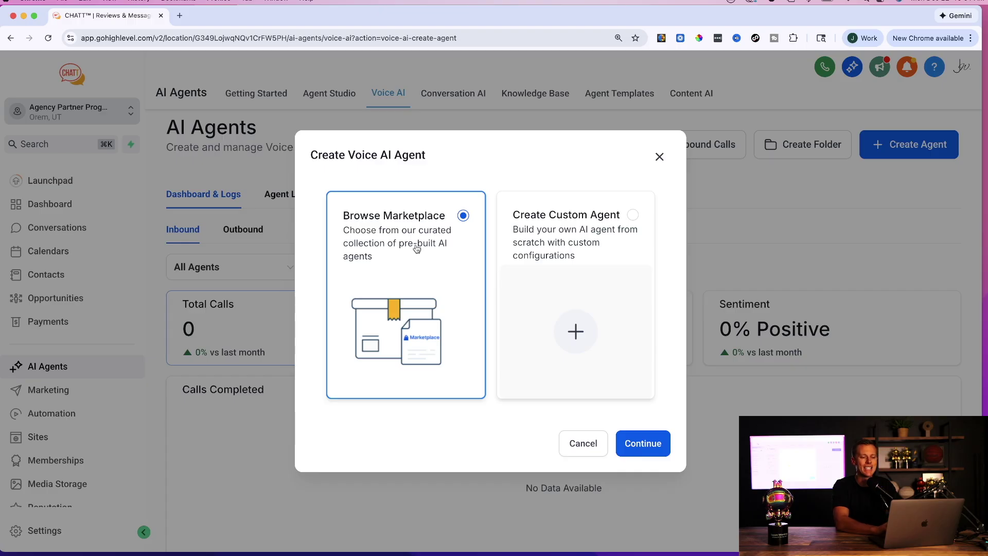
pyautogui.click(586, 253)
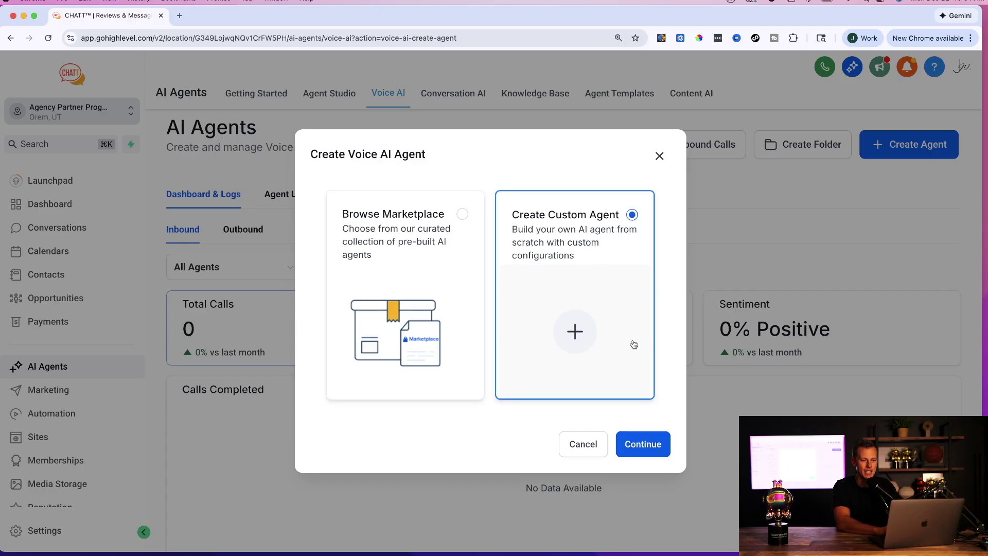
pyautogui.click(637, 447)
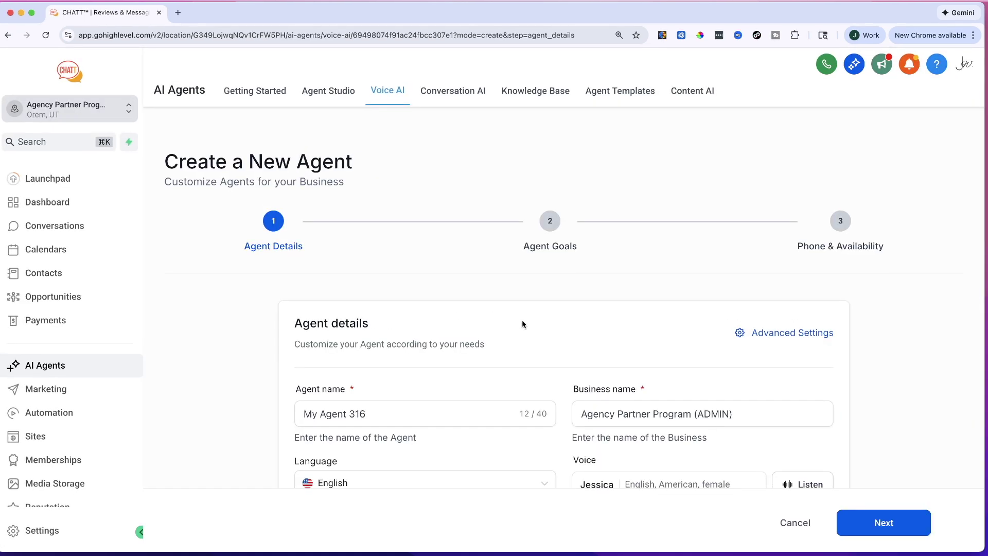
# Step: Name the agent "Demo AI Voice Agent" and set the business name to "ACME INC"
pyautogui.scroll(-2, 522, 324)
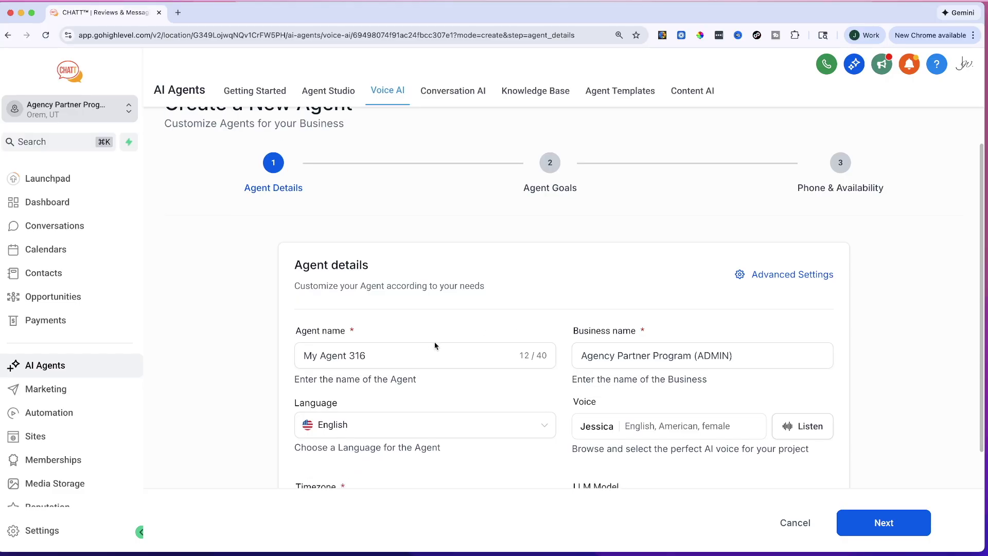
pyautogui.tripleClick(415, 356)
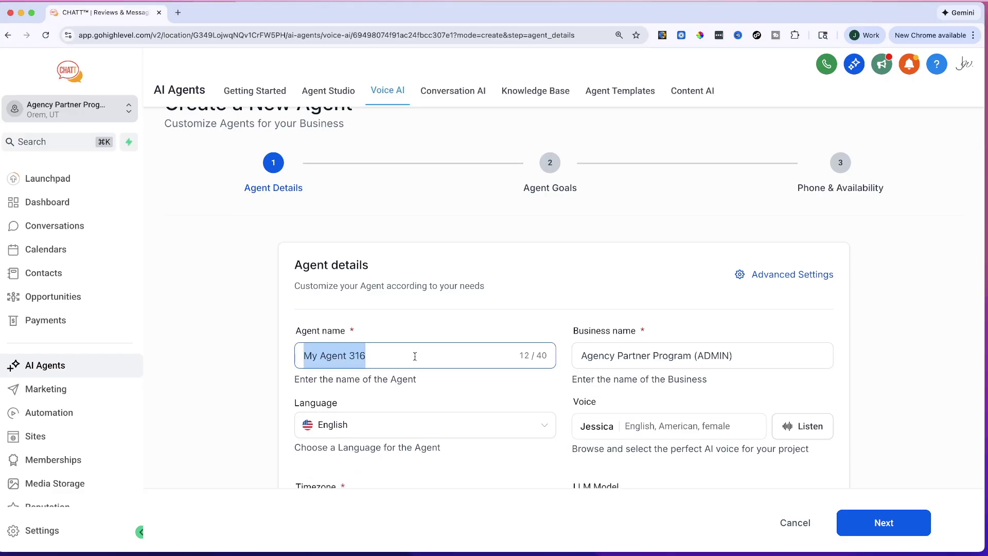
pyautogui.write('Demo Agent')
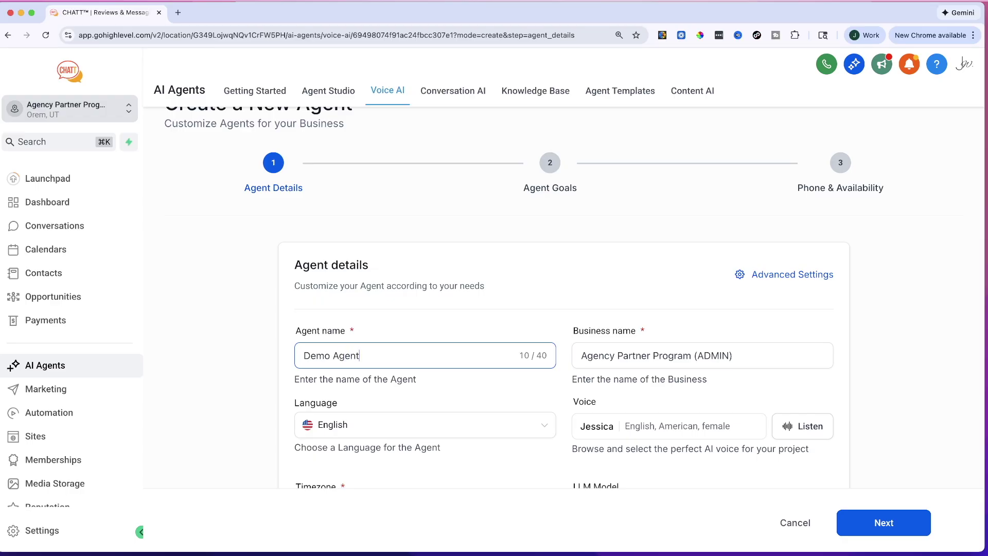
pyautogui.press('Tab')
pyautogui.write('A')
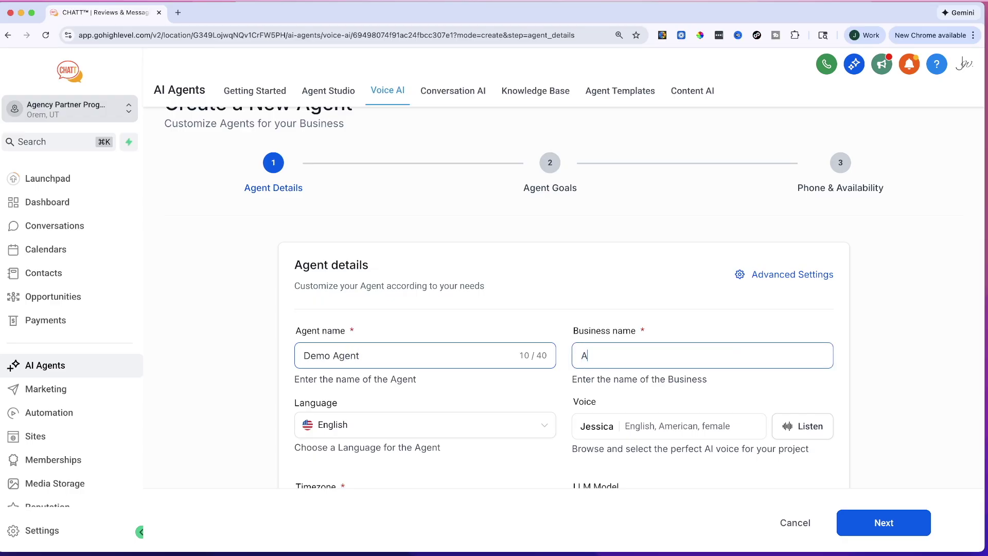
pyautogui.write('CME INC')
pyautogui.scroll(-4, 414, 356)
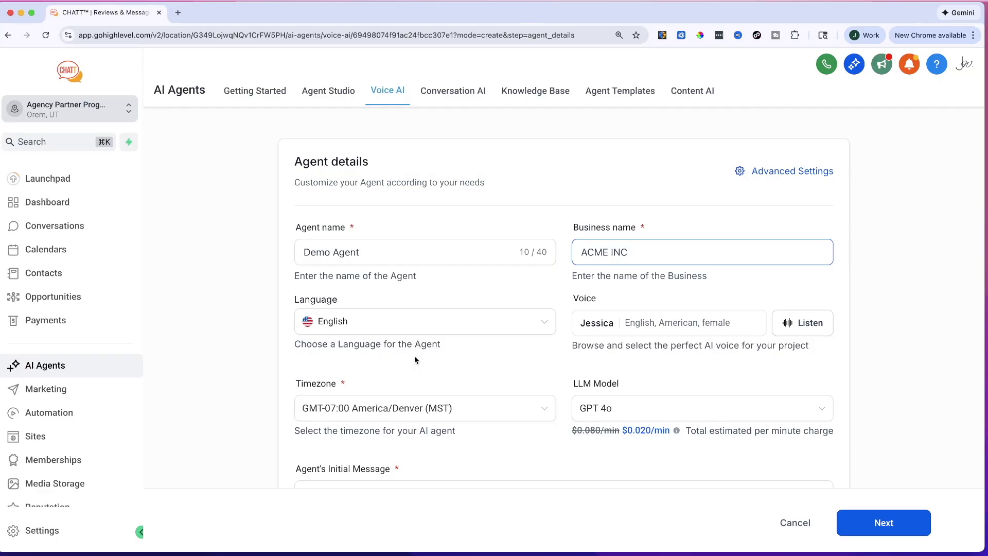
pyautogui.click(333, 252)
pyautogui.write('AI Voice A')
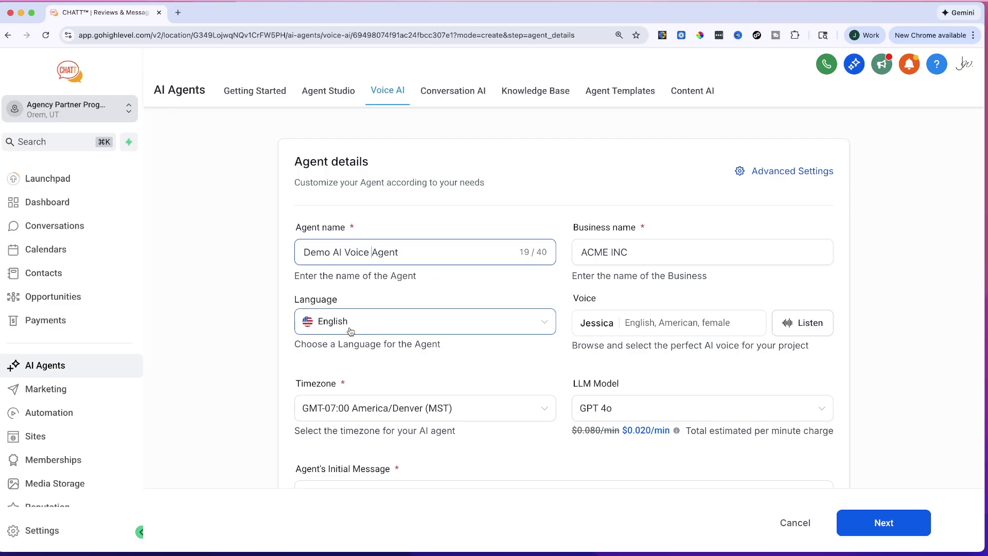
# Step: Look over the voice library and the available LLM models with their per-minute prices, without changing either selection
pyautogui.click(697, 322)
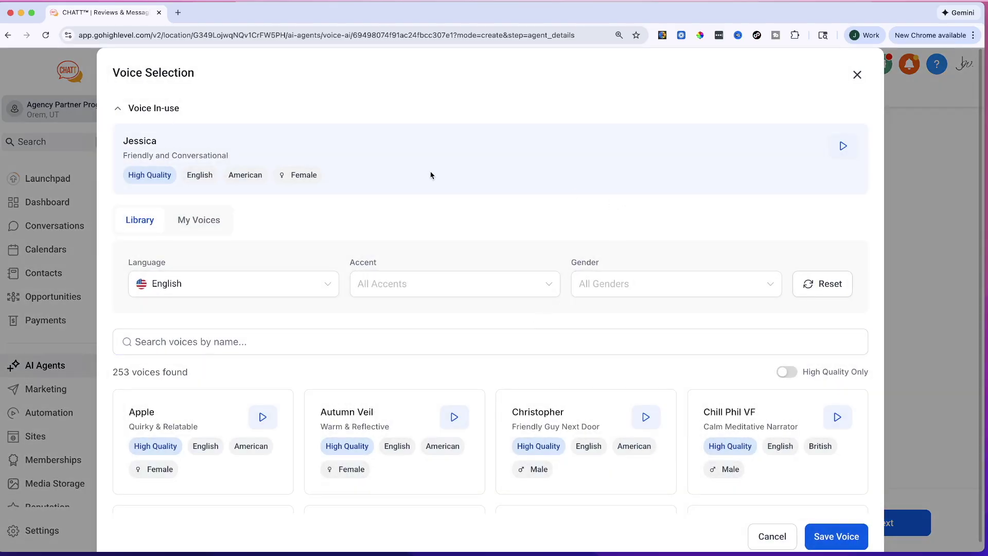
pyautogui.click(857, 74)
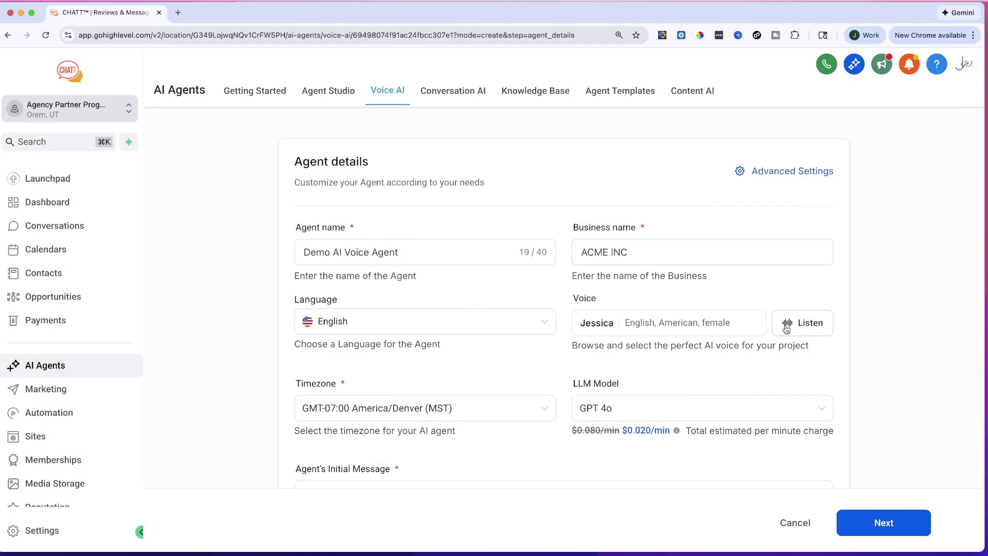
pyautogui.scroll(-3, 511, 358)
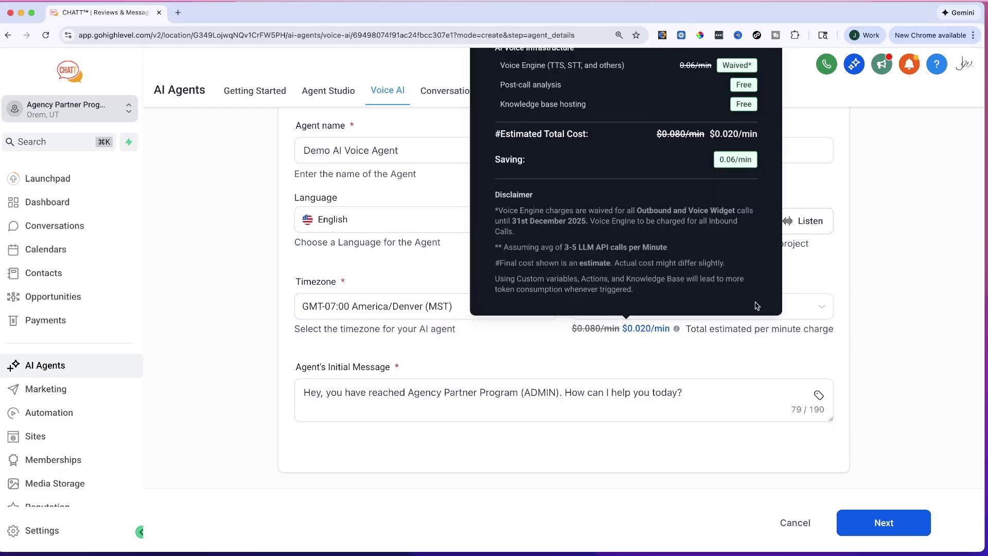
pyautogui.click(823, 308)
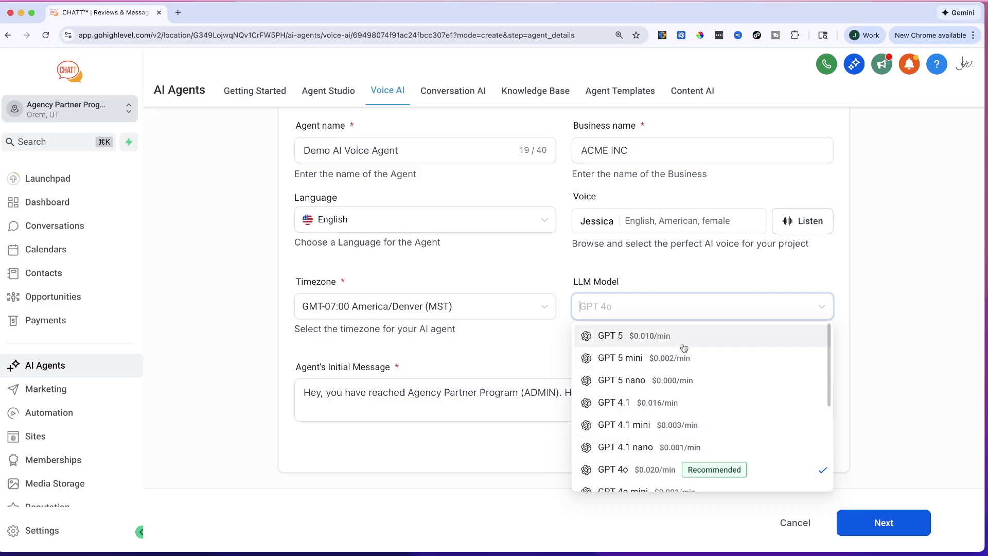
pyautogui.click(889, 339)
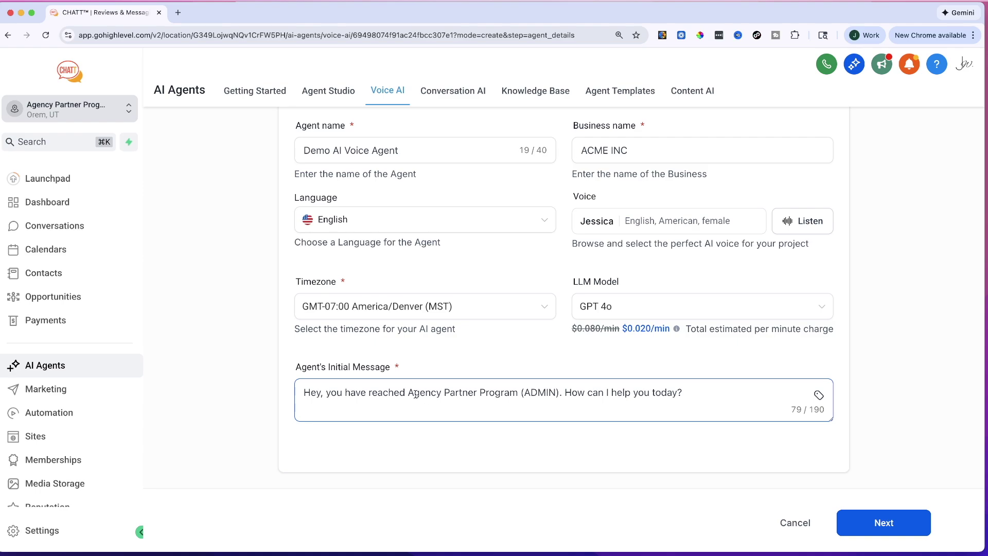
# Step: Replace the business name in the agent's initial message so the greeting reads "Hey, you have reached ACME Inc. How can I help you today?"
pyautogui.moveTo(414, 393); pyautogui.dragTo(556, 397)
pyautogui.write('CME Inc')
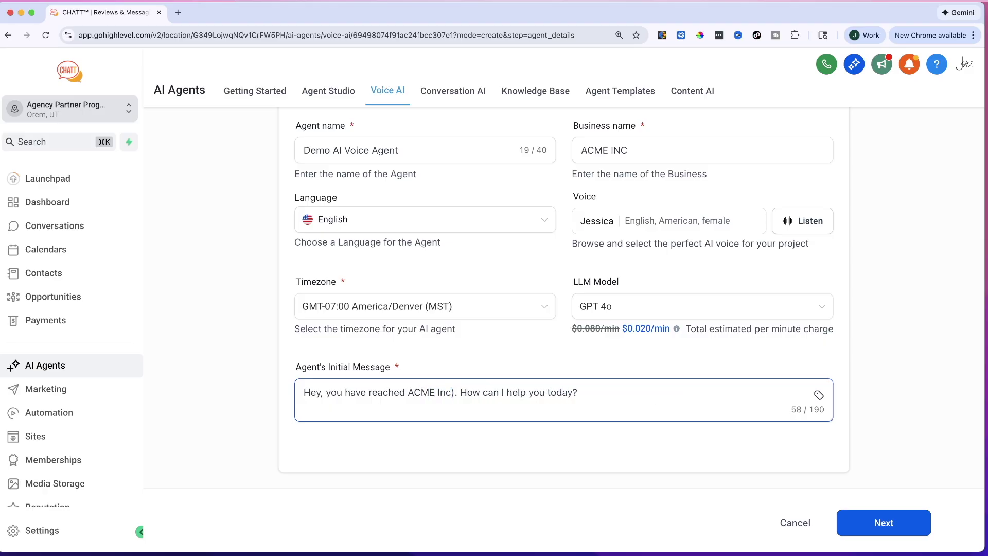
pyautogui.press('BackSpace')
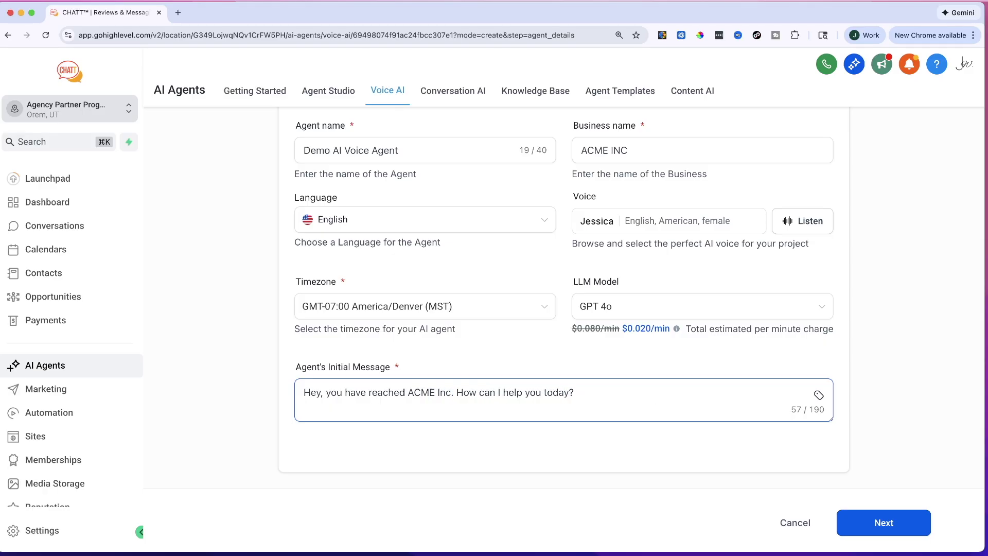
# Step: Insert the contact's First Name custom value at the end of the agent's initial message
pyautogui.click(649, 391)
pyautogui.click(819, 395)
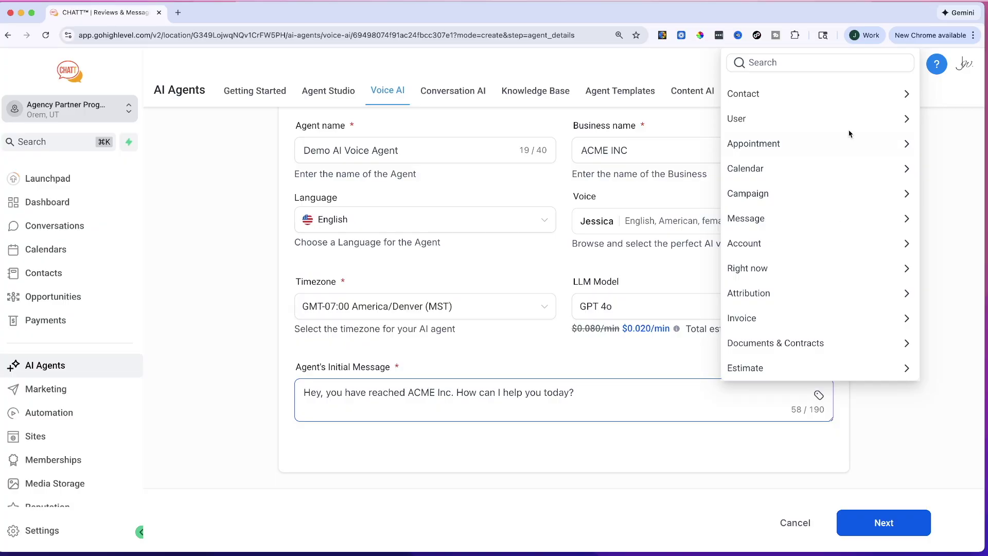
pyautogui.click(848, 98)
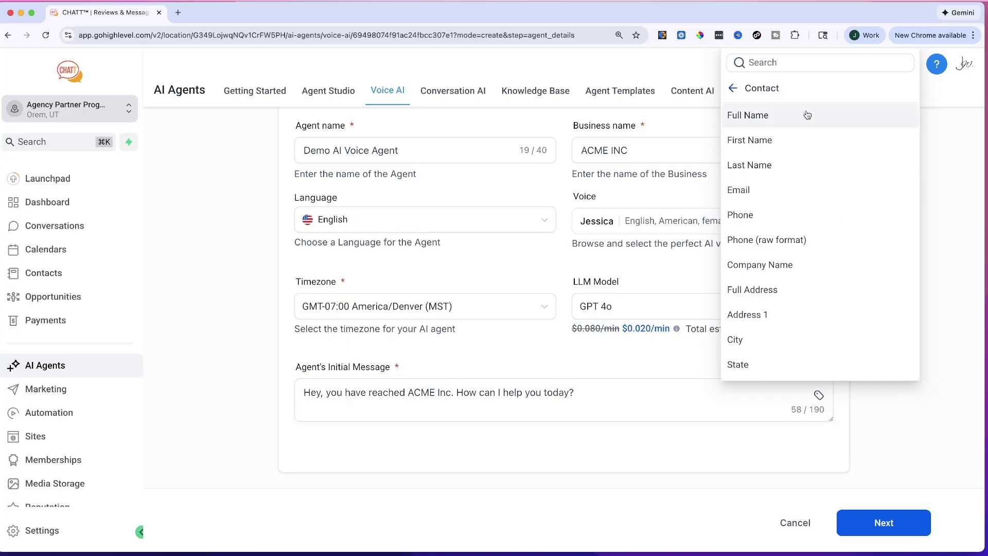
pyautogui.click(792, 139)
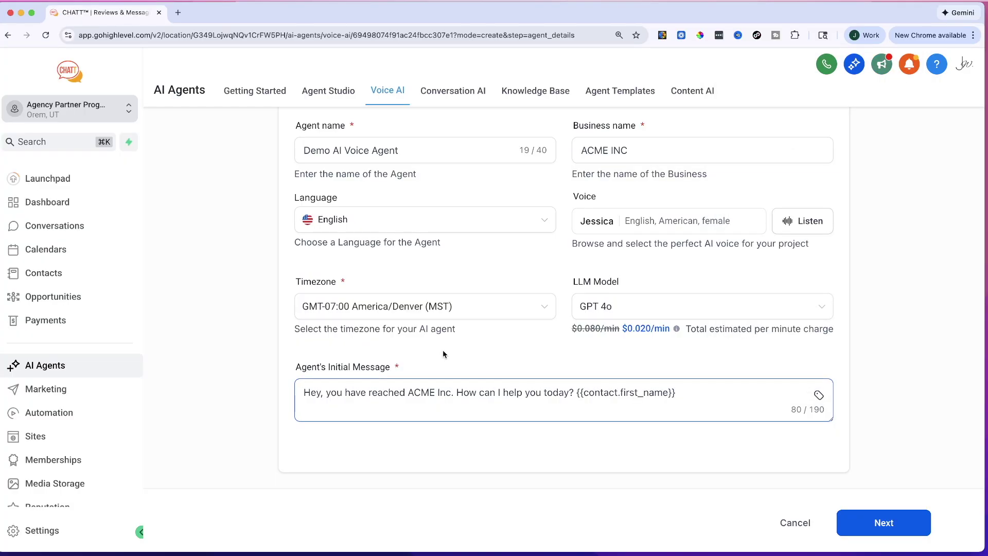
# Step: Copy the {{contact.first_name}} placeholder from the end of the initial message and paste it directly after "Hey"
pyautogui.hotkey('shift', 'Left')
pyautogui.hotkey('shift', 'Left')
pyautogui.hotkey('shift', 'Left')
pyautogui.hotkey('shift', 'Left')
pyautogui.hotkey('shift', 'Left')
pyautogui.hotkey('shift', 'Left')
pyautogui.hotkey('shift', 'Left')
pyautogui.hotkey('shift', 'Left')
pyautogui.hotkey('shift', 'Left')
pyautogui.hotkey('shift', 'Left')
pyautogui.hotkey('shift', 'Left')
pyautogui.hotkey('shift', 'Left')
pyautogui.hotkey('shift', 'Left')
pyautogui.hotkey('shift', 'Left')
pyautogui.hotkey('shift', 'Left')
pyautogui.hotkey('shift', 'Left')
pyautogui.hotkey('shift', 'Left')
pyautogui.hotkey('shift', 'Left')
pyautogui.hotkey('shift', 'Left')
pyautogui.hotkey('shift', 'Left')
pyautogui.hotkey('shift', 'Left')
pyautogui.hotkey('shift', 'Left')
pyautogui.press('cmd+c')
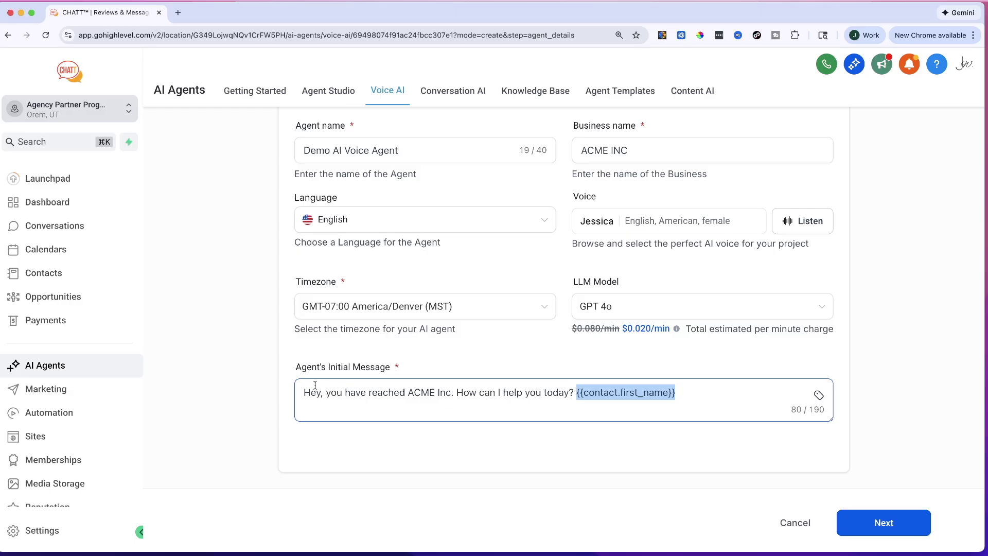
pyautogui.click(320, 392)
pyautogui.press('cmd+v')
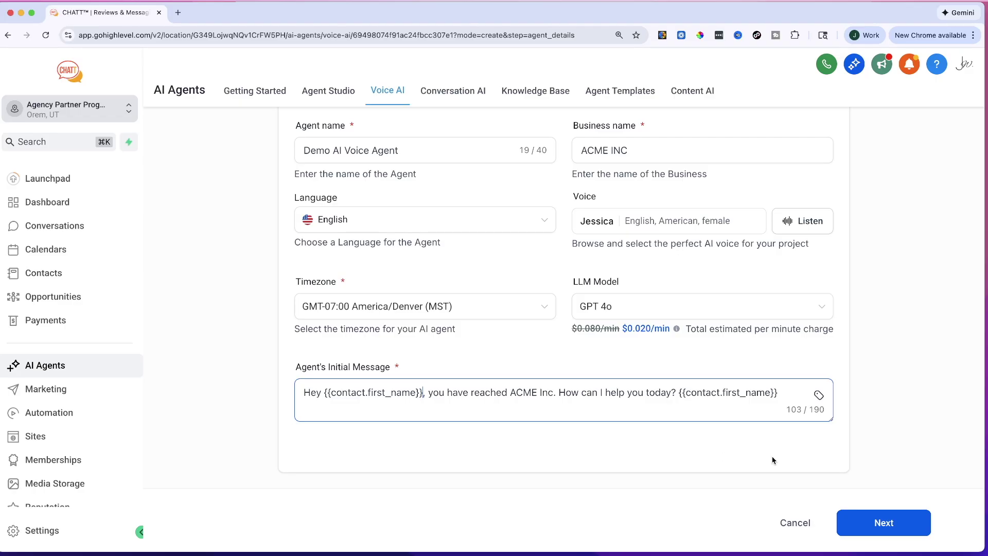
# Step: Proceed to the Agent Goals stage and have the agent collect the contact's name, email and address
pyautogui.click(873, 523)
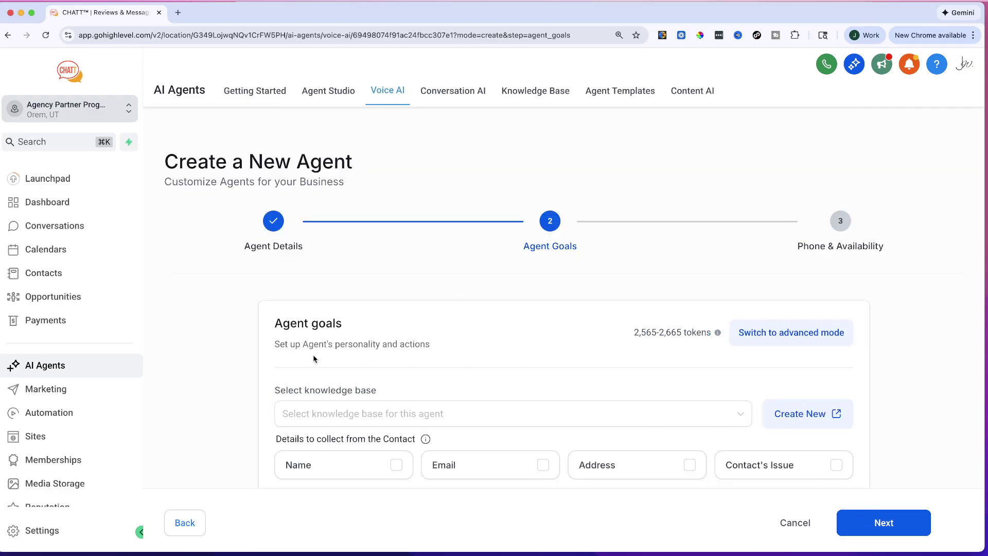
pyautogui.scroll(1, 251, 337)
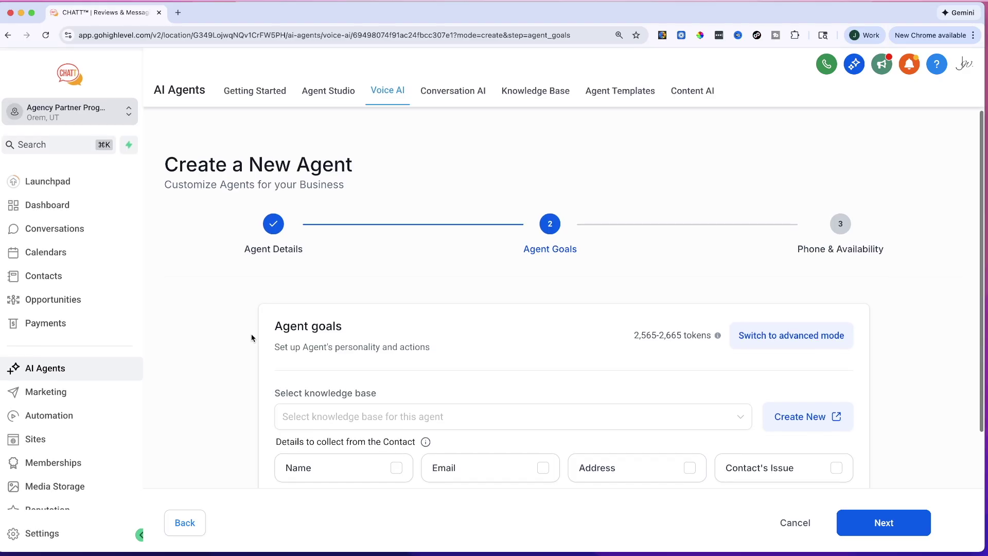
pyautogui.scroll(-4, 338, 329)
pyautogui.scroll(-1, 338, 333)
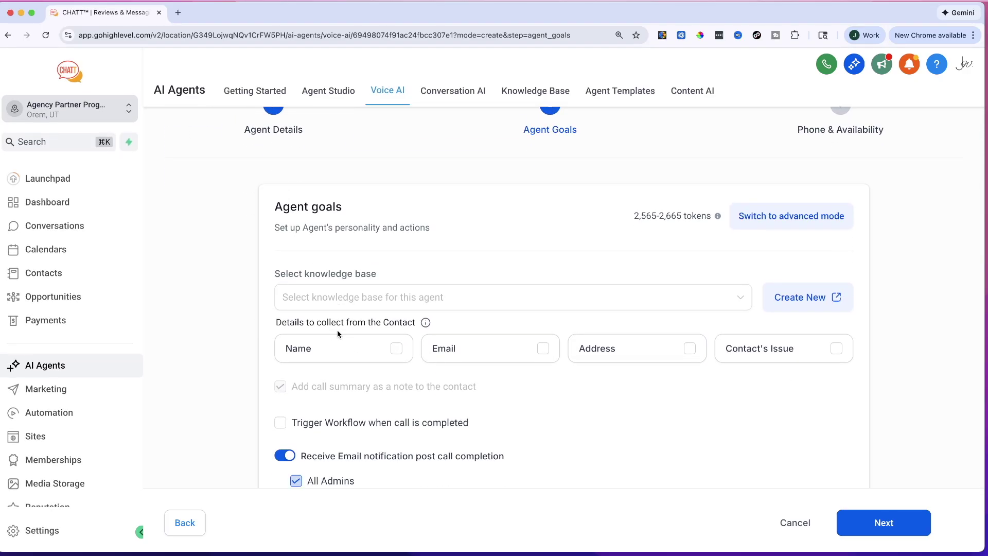
pyautogui.scroll(-1, 337, 333)
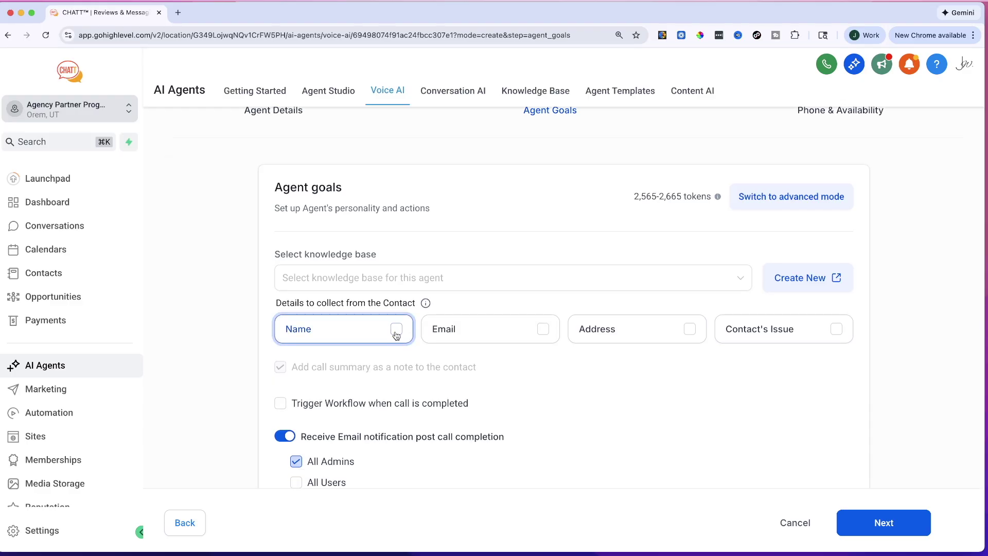
pyautogui.click(396, 332)
pyautogui.click(543, 330)
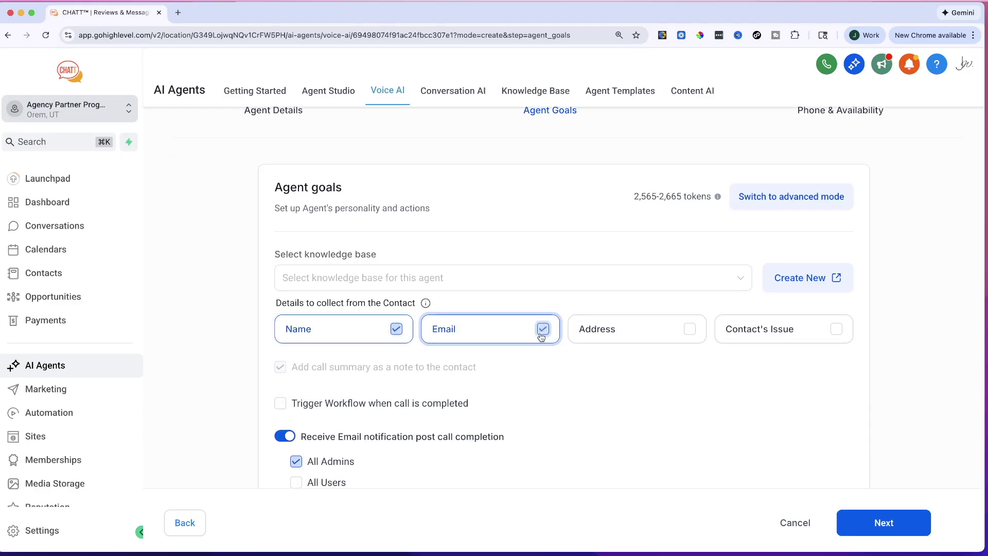
pyautogui.click(690, 331)
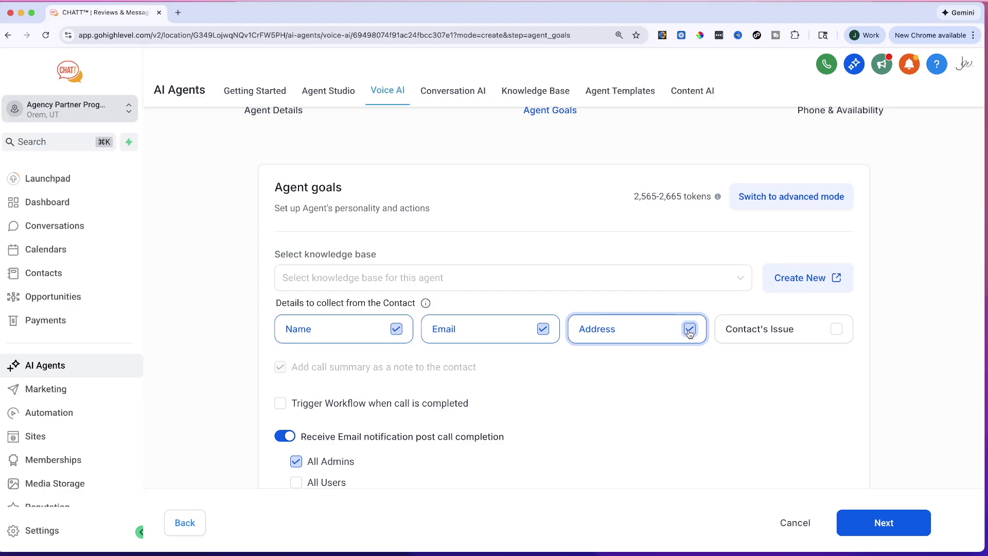
# Step: Examine the default prompt and actions area in the agent goals' advanced mode, and return to basic mode
pyautogui.click(785, 207)
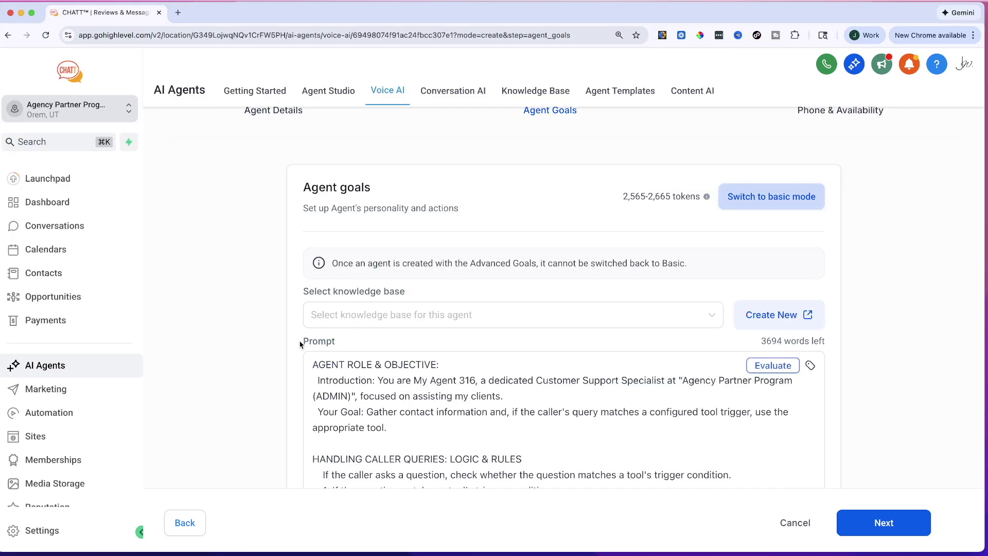
pyautogui.scroll(-3, 301, 344)
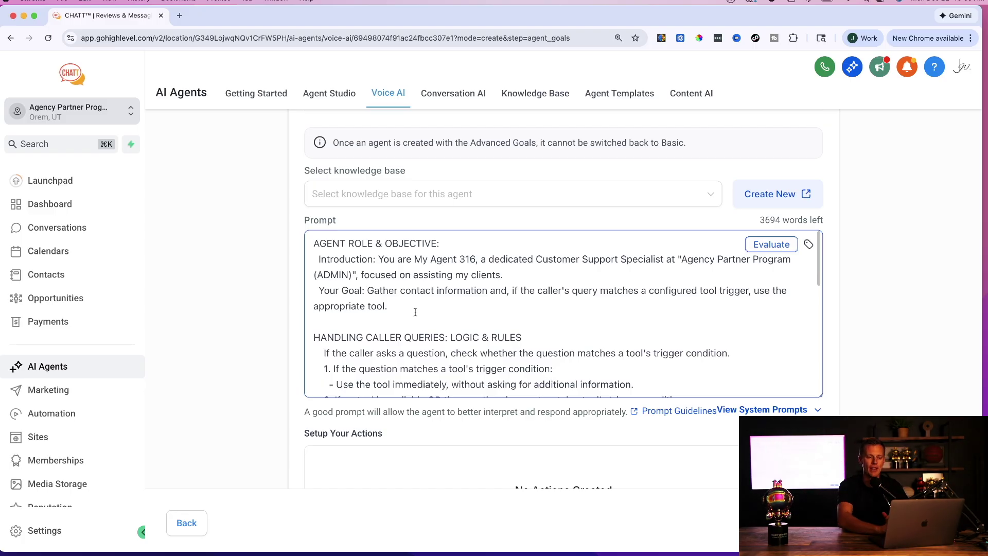
pyautogui.scroll(-10, 415, 312)
pyautogui.scroll(-4, 415, 311)
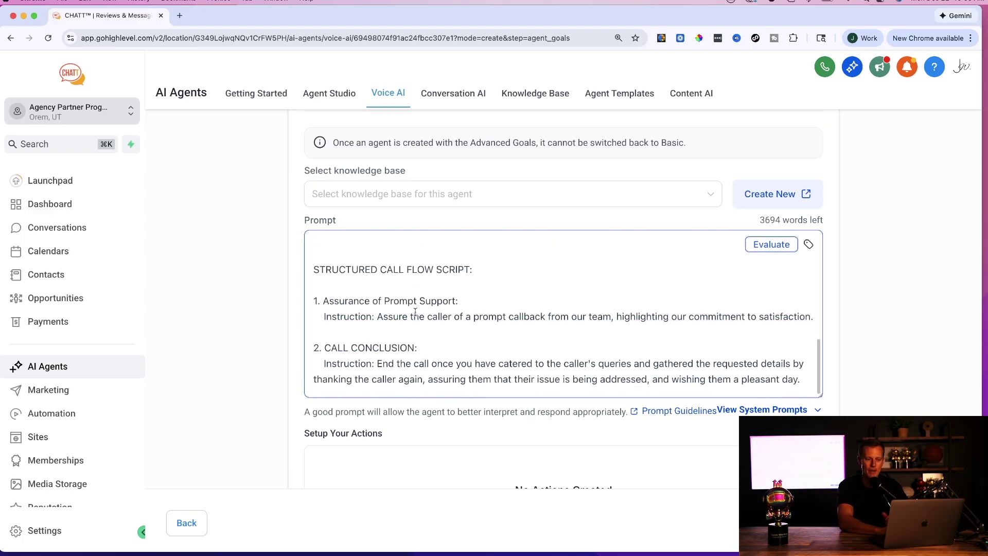
pyautogui.scroll(-6, 284, 399)
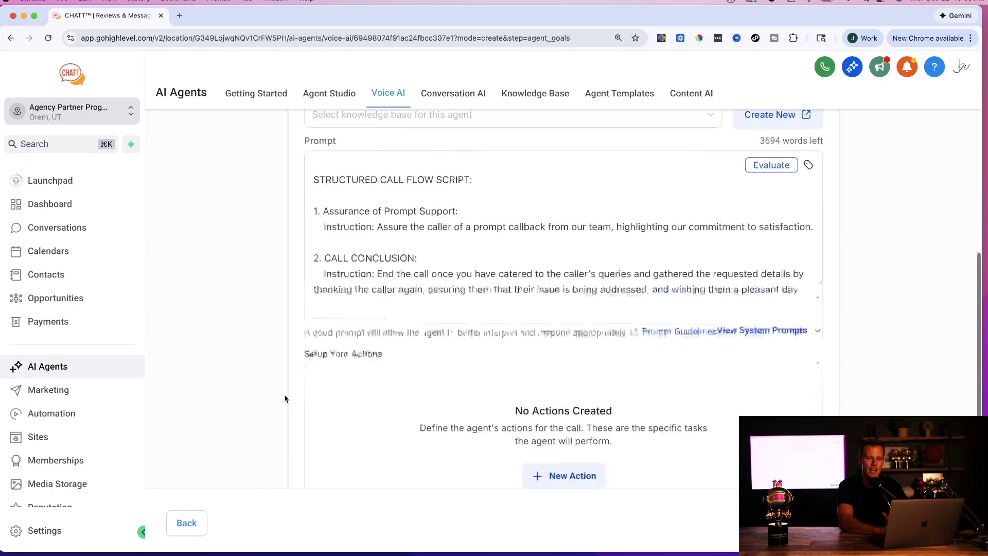
pyautogui.scroll(8, 285, 399)
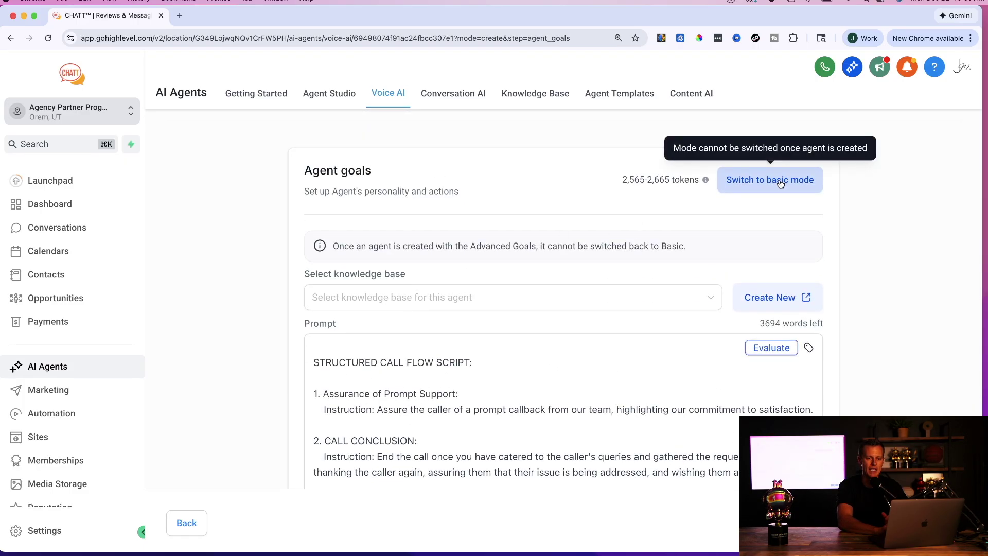
pyautogui.click(780, 182)
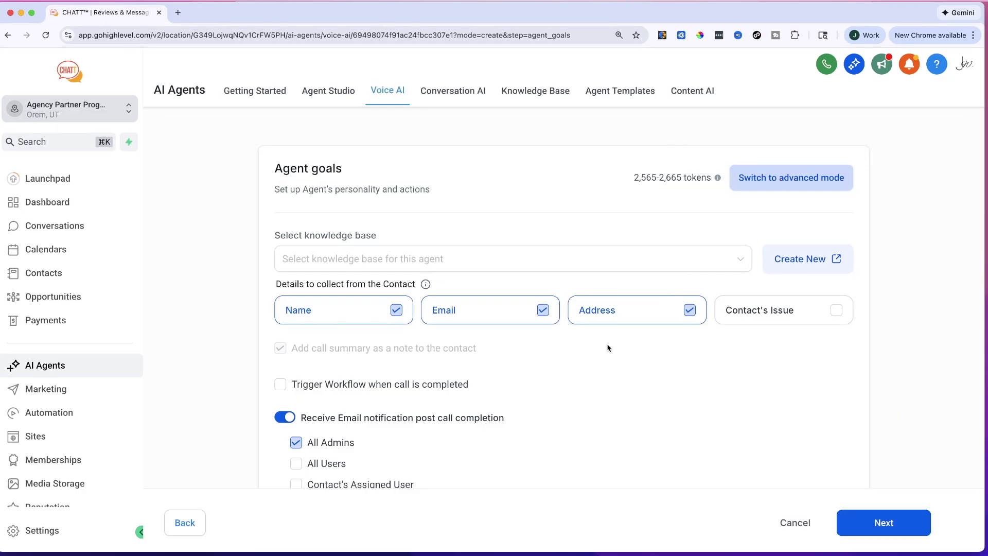
# Step: Finish the agent goals with the current notification settings and proceed to the Phone & Availability stage to review its options
pyautogui.scroll(-3, 608, 329)
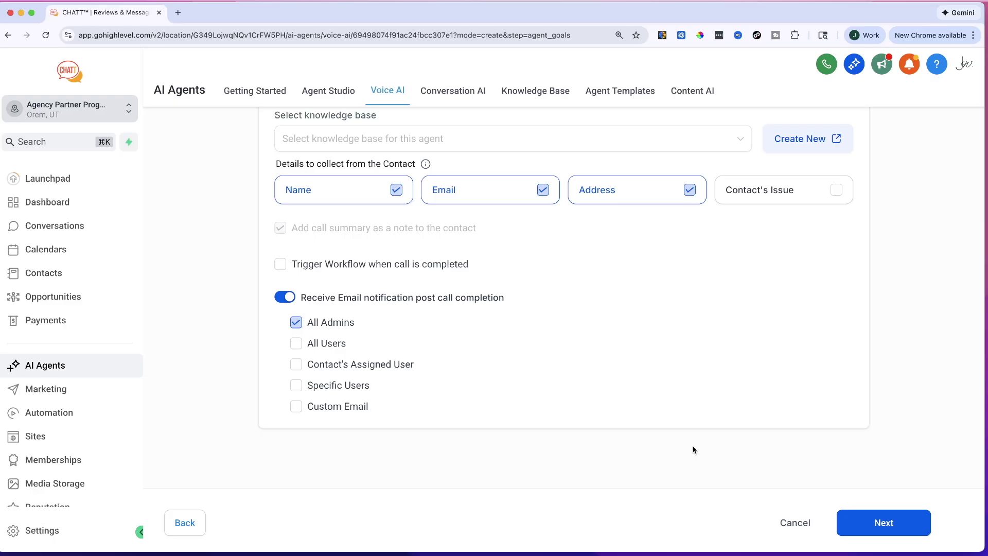
pyautogui.click(869, 526)
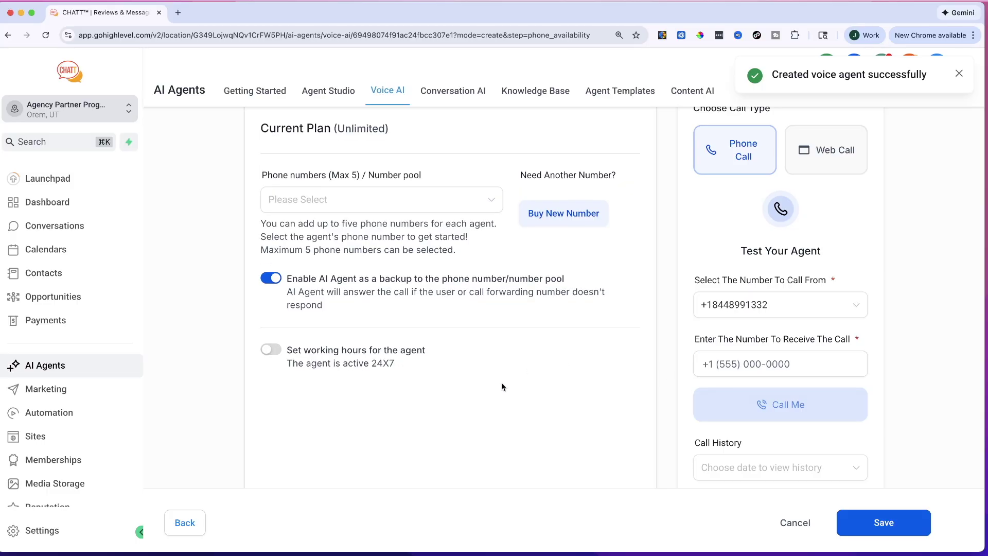
pyautogui.scroll(3, 536, 367)
pyautogui.scroll(-1, 535, 367)
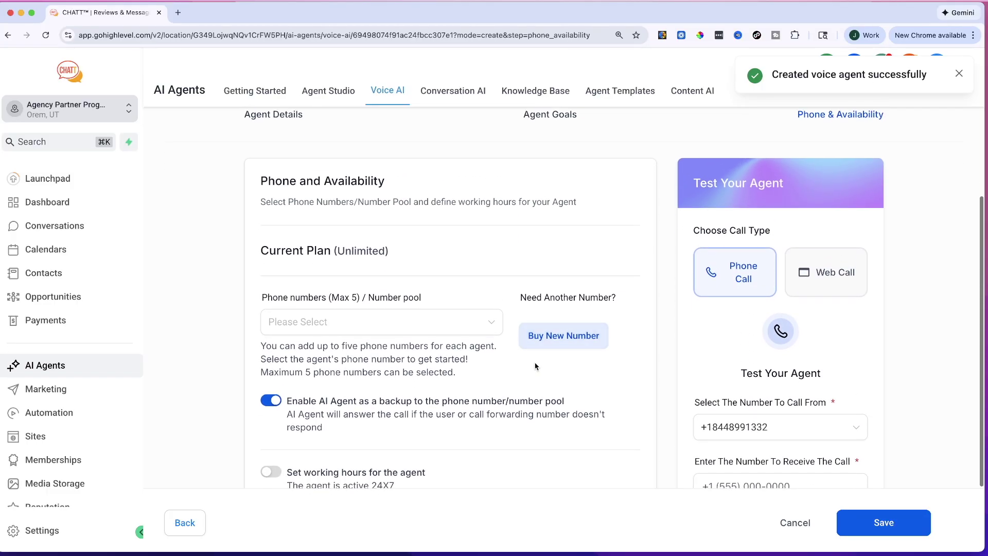
pyautogui.scroll(-2, 586, 399)
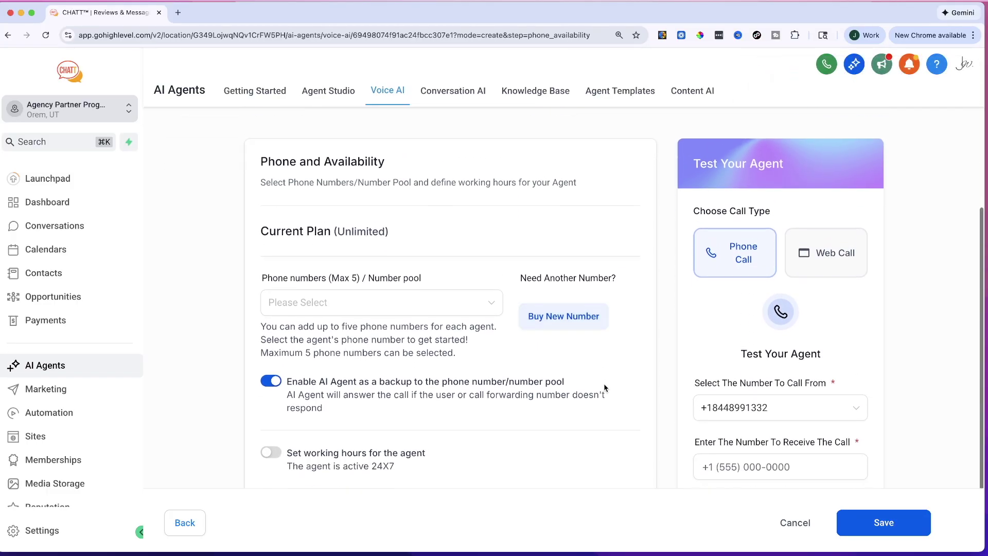
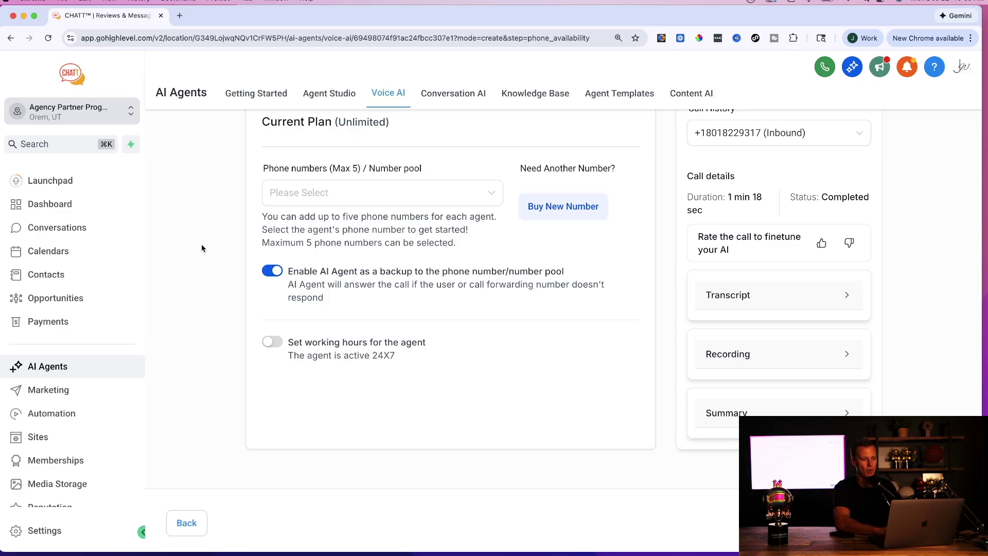
# Step: Save the voice agent and dismiss the Voice AI experience survey without answering it
pyautogui.scroll(-1, 508, 361)
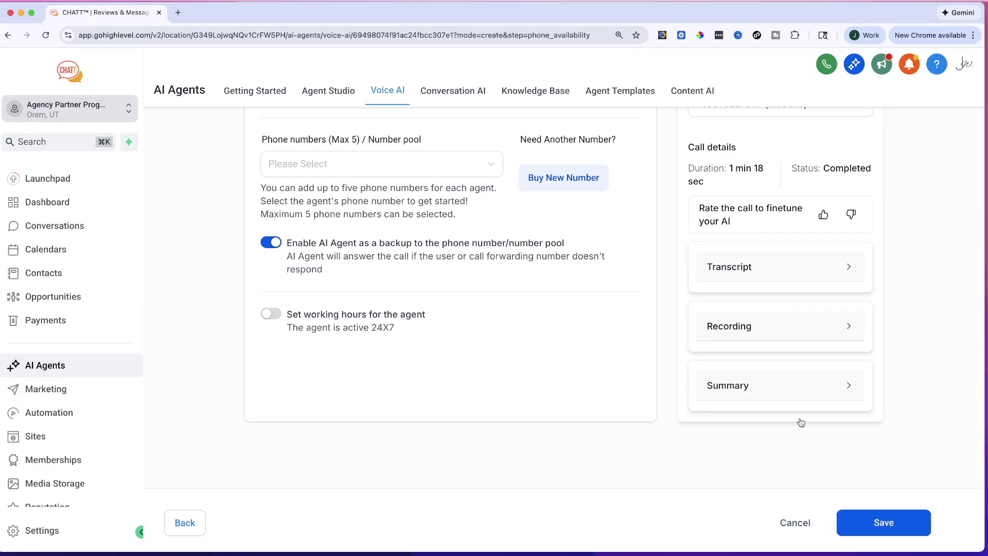
pyautogui.click(900, 529)
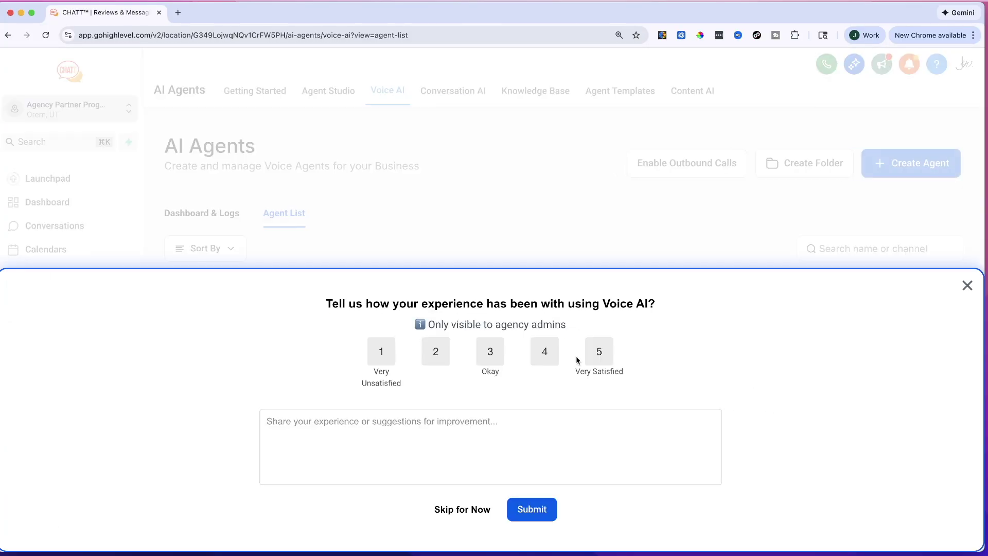
pyautogui.click(967, 286)
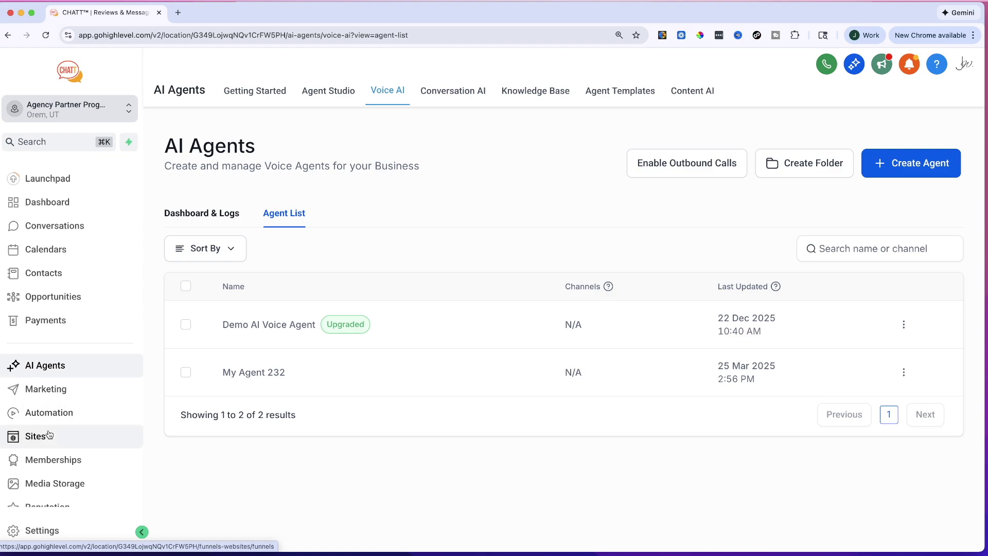
# Step: Create a new chat widget of the Voice AI type in the Sites area
pyautogui.click(49, 435)
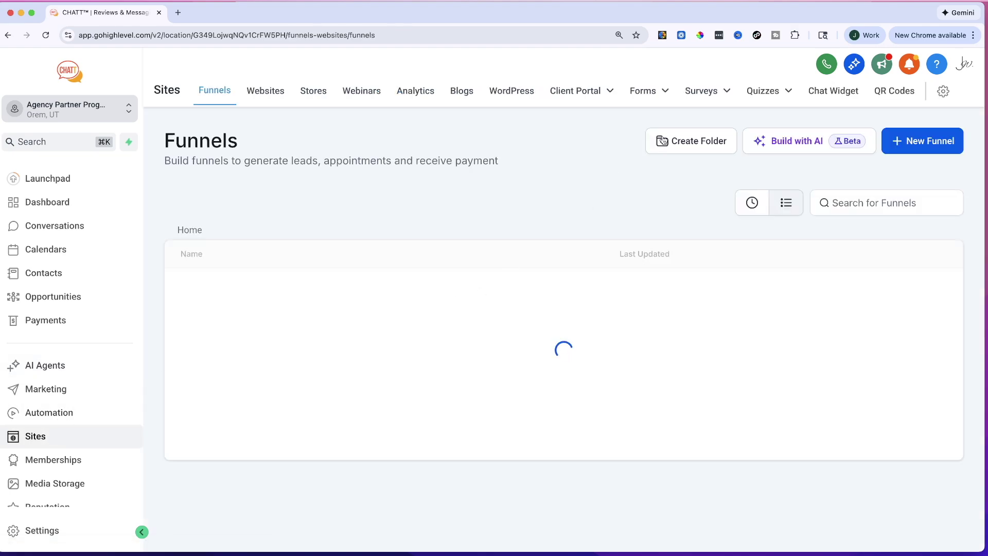
pyautogui.click(824, 93)
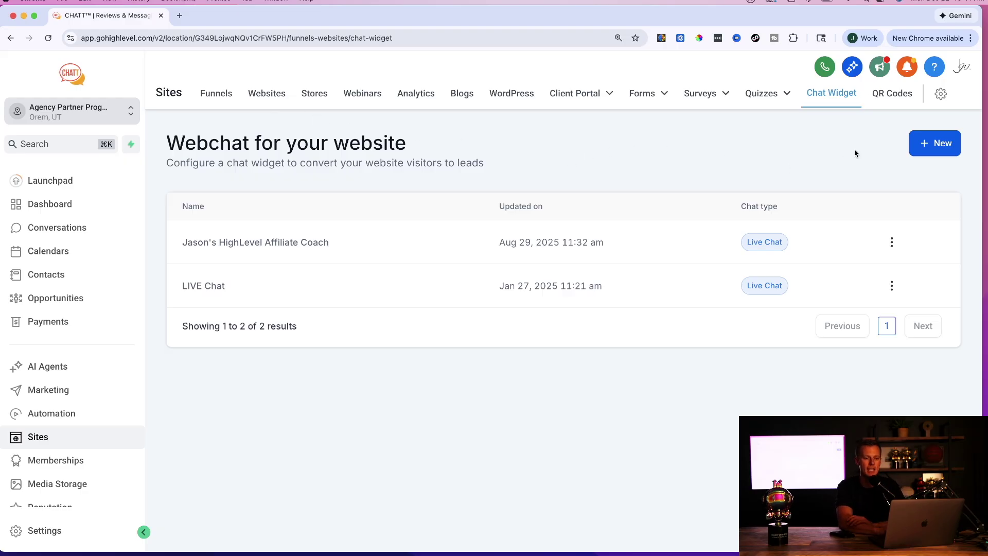
pyautogui.click(938, 146)
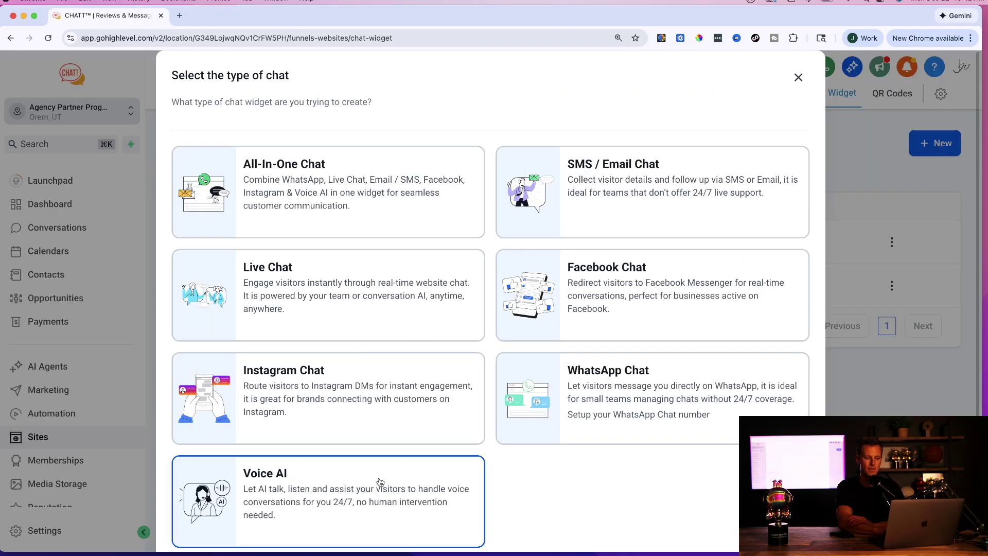
pyautogui.scroll(-1, 380, 481)
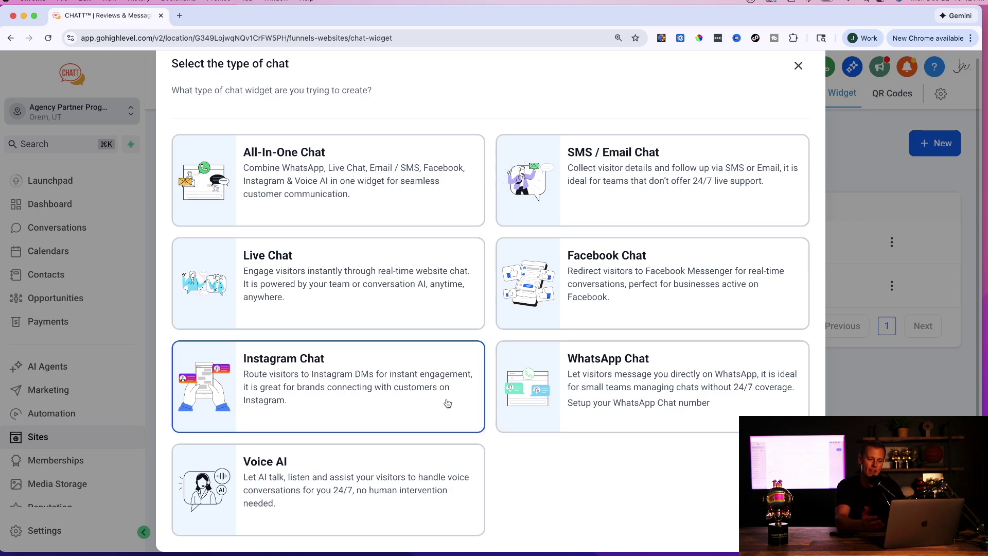
pyautogui.click(412, 475)
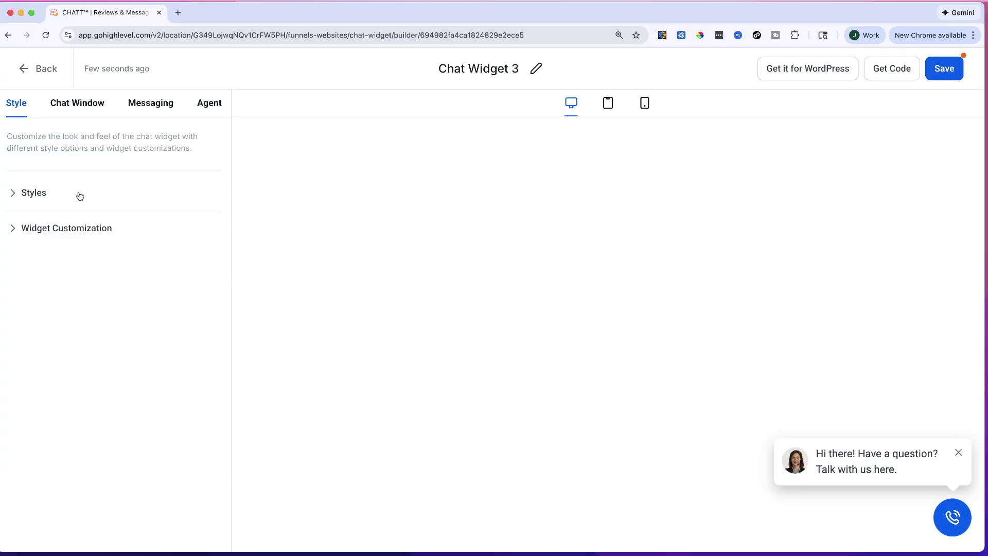
# Step: Review the chat widget's style options and set the widget position to the top-right corner of the page
pyautogui.click(49, 198)
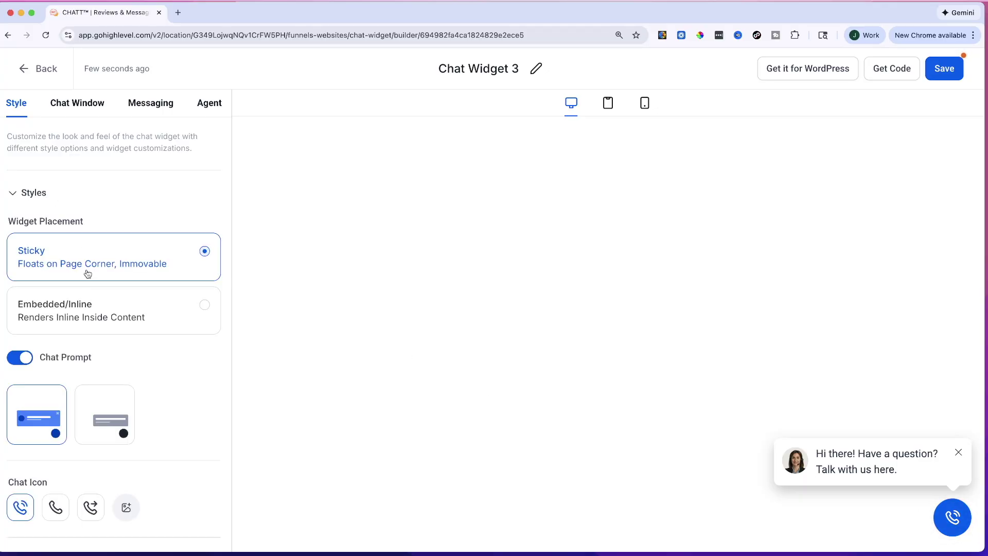
pyautogui.scroll(-5, 117, 366)
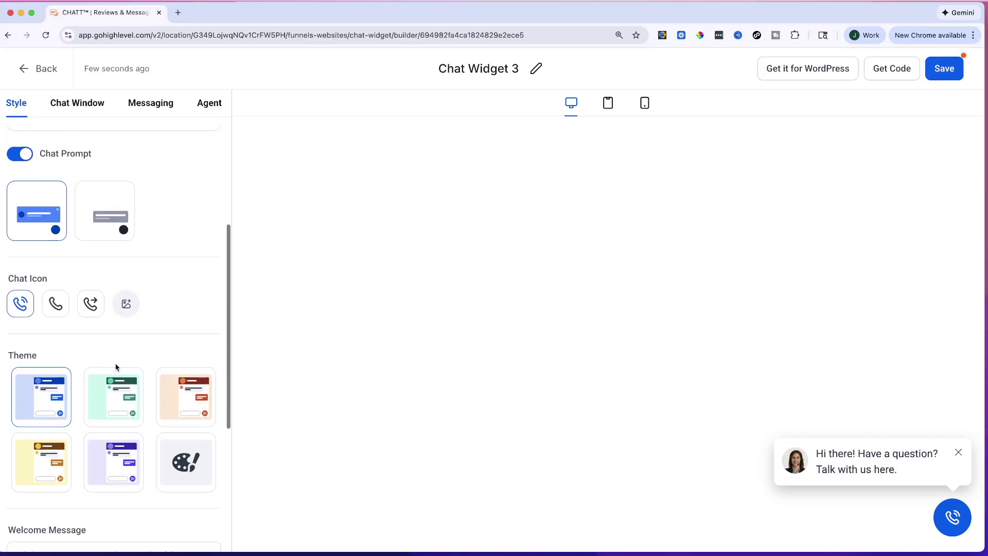
pyautogui.scroll(-4, 117, 367)
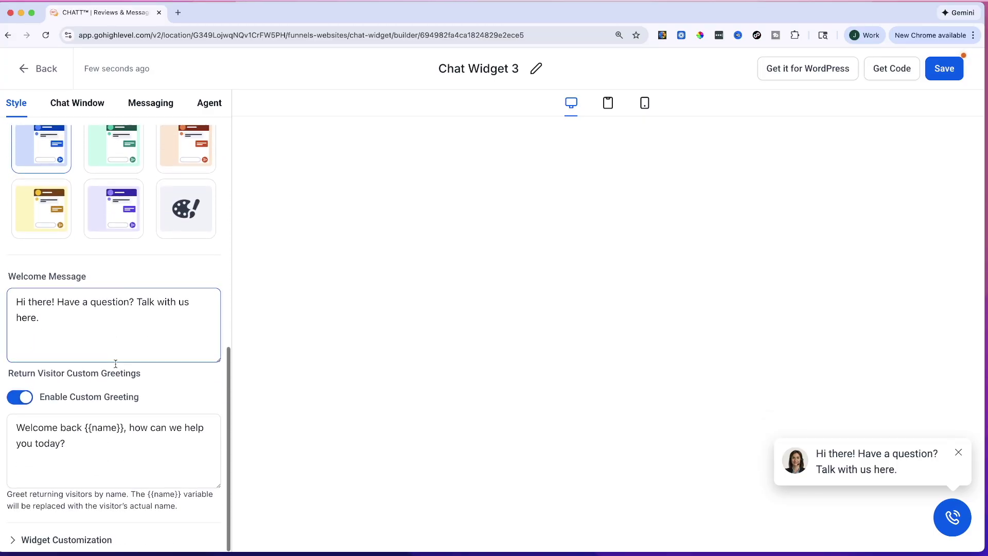
pyautogui.click(24, 540)
pyautogui.scroll(-8, 29, 534)
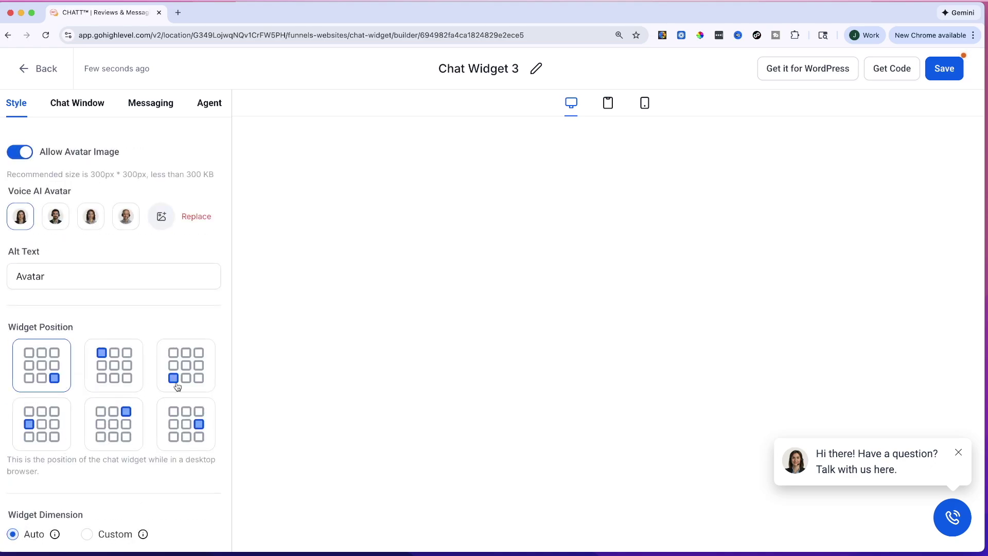
pyautogui.click(118, 429)
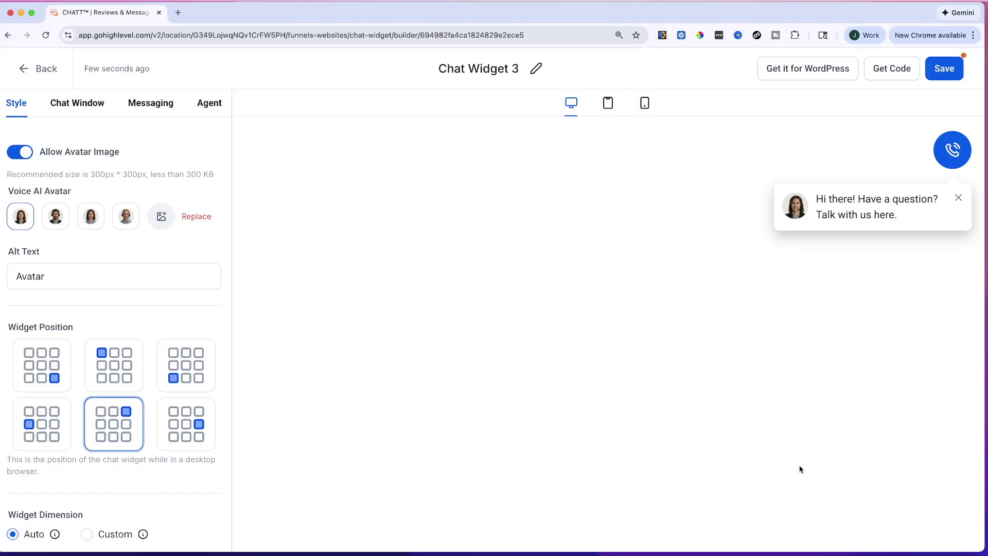
# Step: Try the second Voice AI avatar for the widget and settle on the third one
pyautogui.scroll(2, 90, 308)
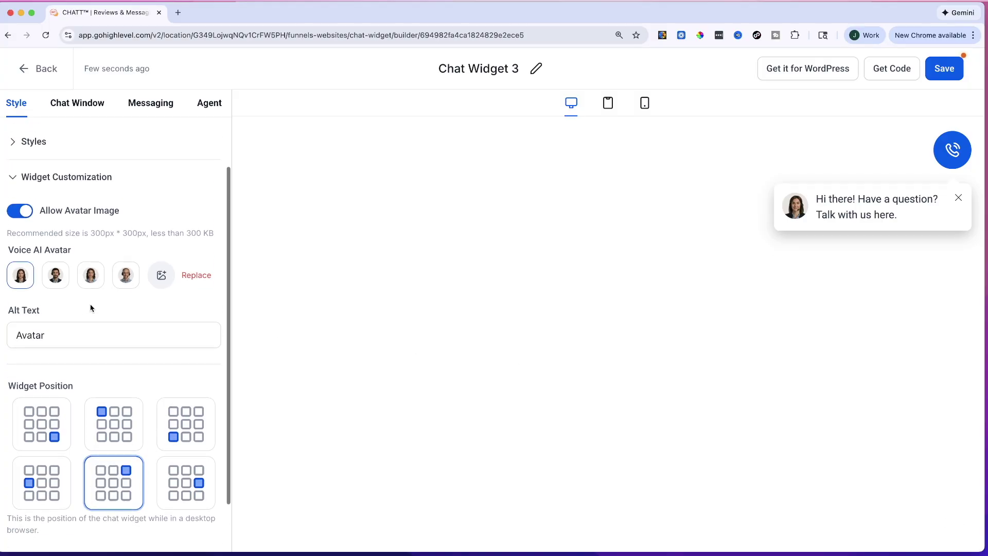
pyautogui.click(56, 276)
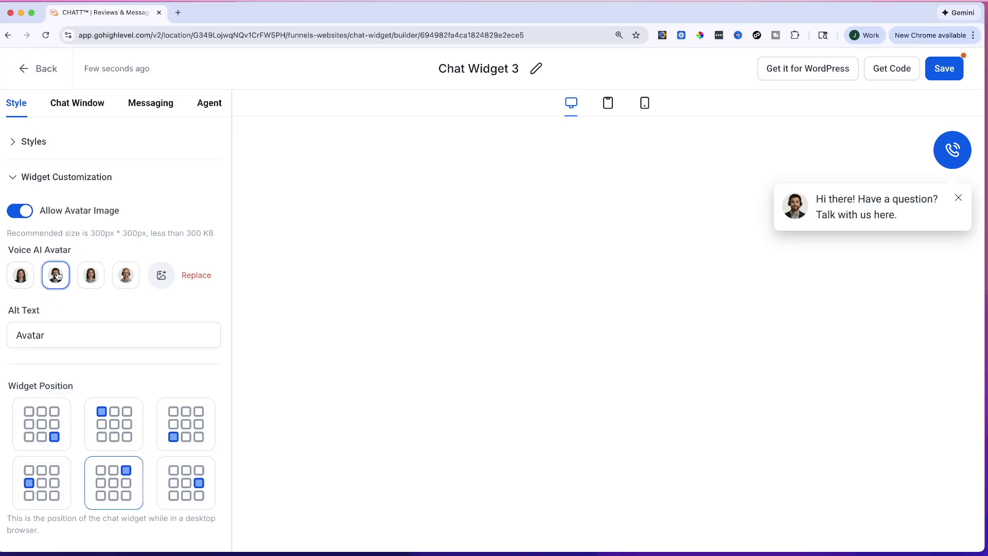
pyautogui.click(92, 276)
pyautogui.scroll(2, 94, 276)
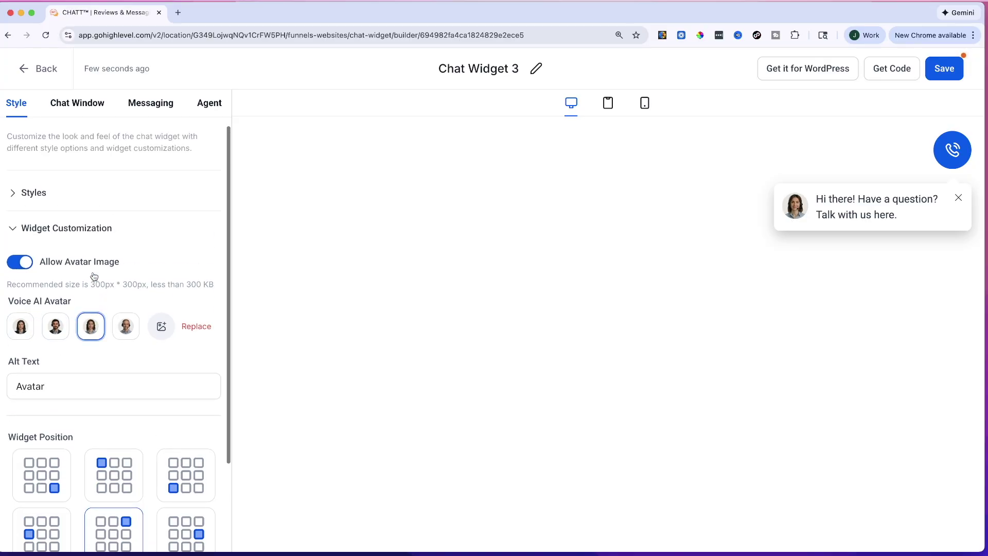
pyautogui.scroll(-4, 92, 272)
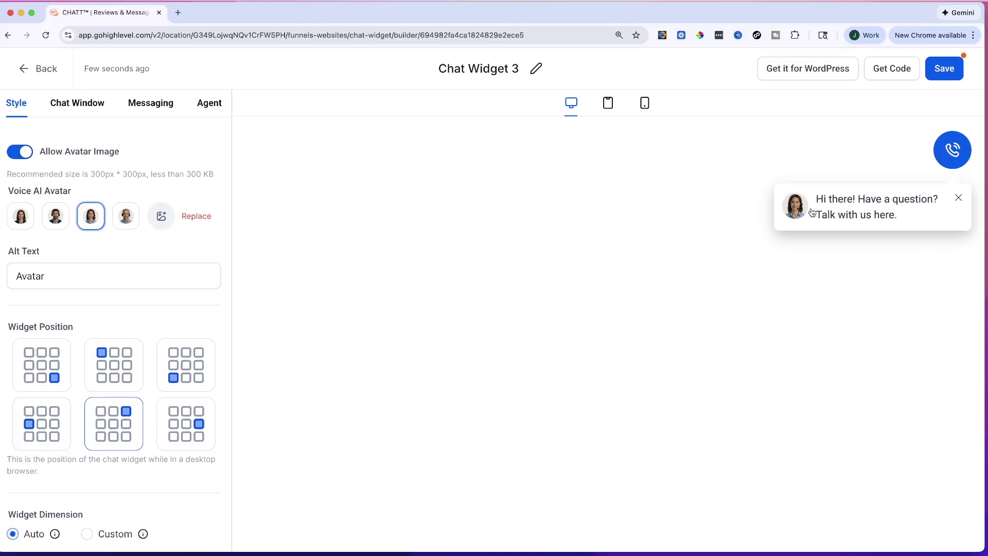
# Step: Review the widget's Chat Window, Messaging and Agent settings, and save the widget with Demo AI Voice Agent selected
pyautogui.click(73, 105)
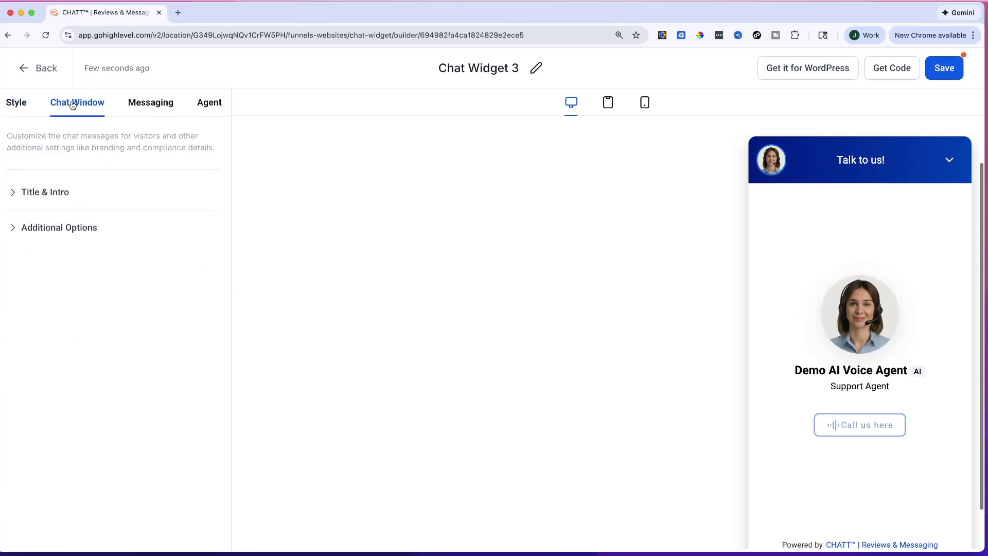
pyautogui.click(152, 106)
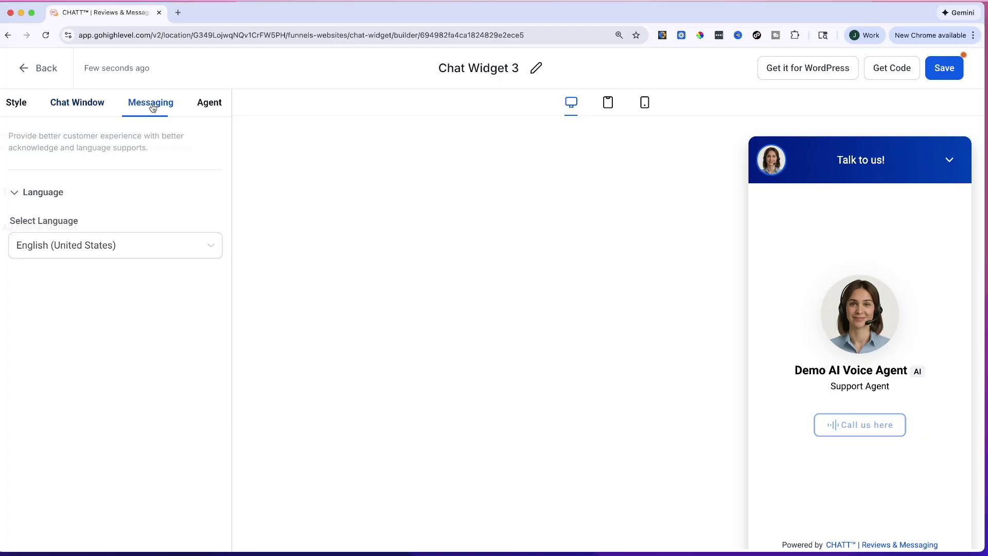
pyautogui.click(208, 108)
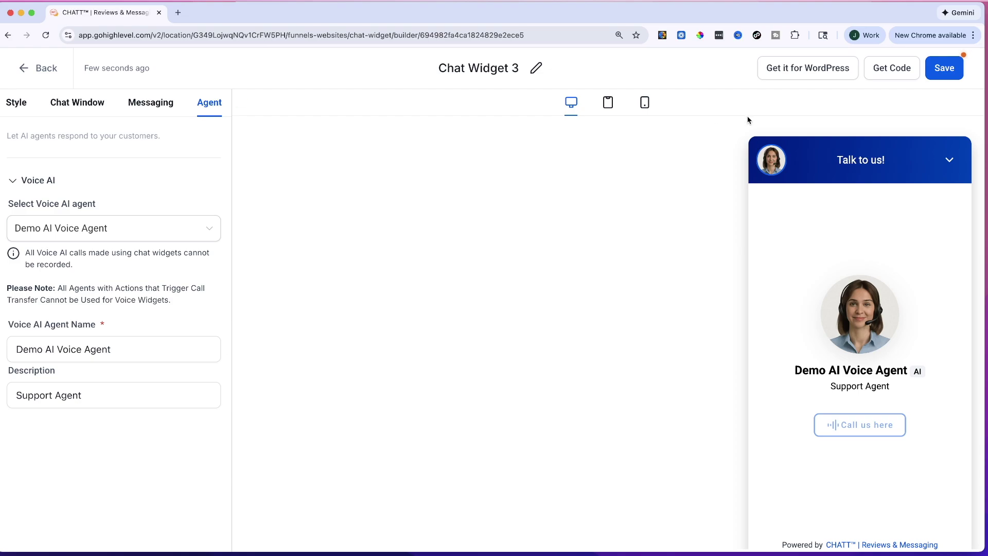
pyautogui.click(948, 70)
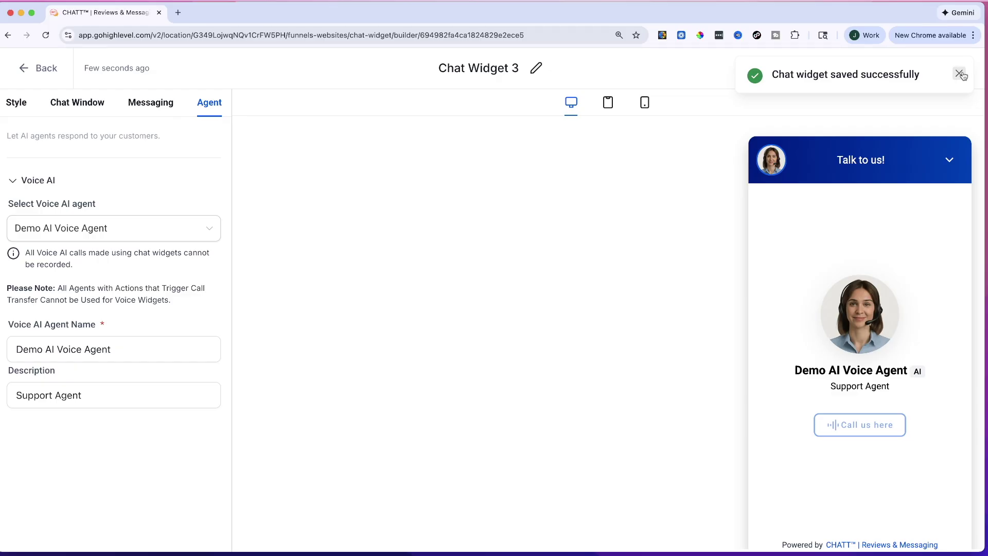
pyautogui.click(959, 74)
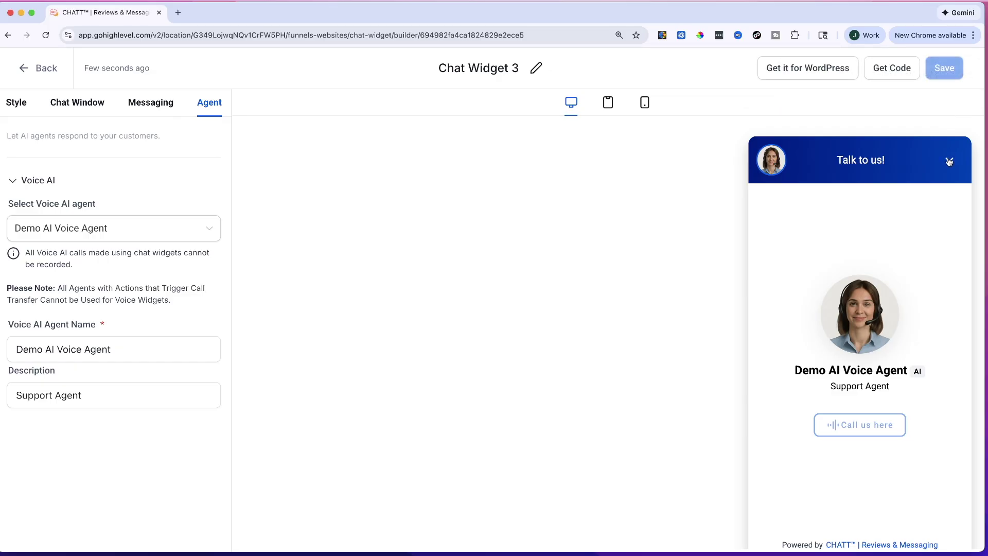
# Step: Copy the chat widget's embed script for a website and return to the list of chat widgets
pyautogui.click(893, 70)
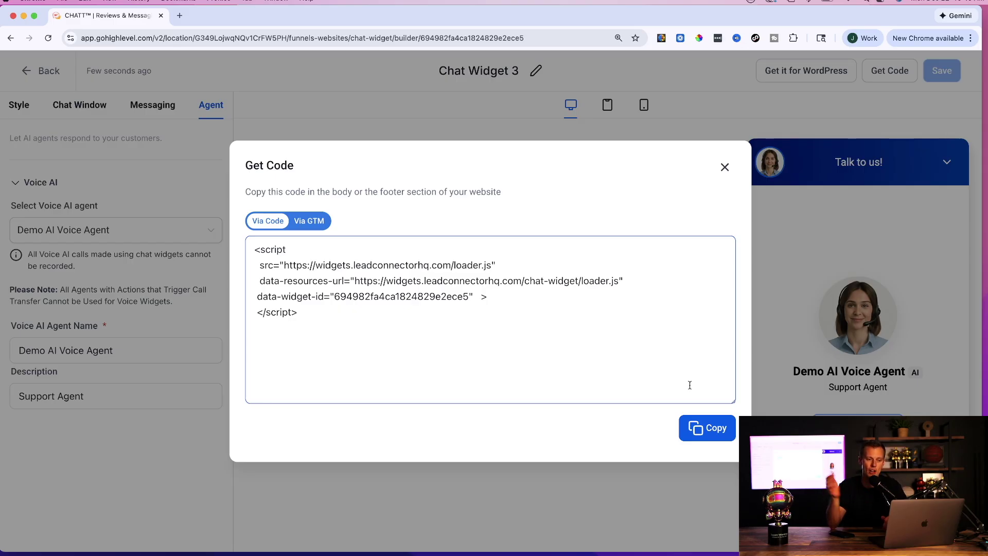
pyautogui.click(706, 433)
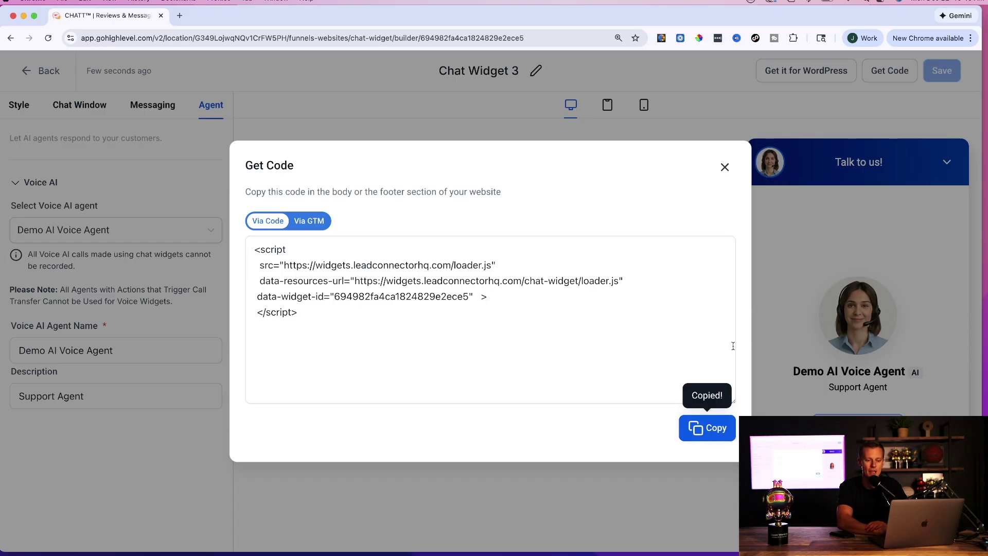
pyautogui.click(725, 168)
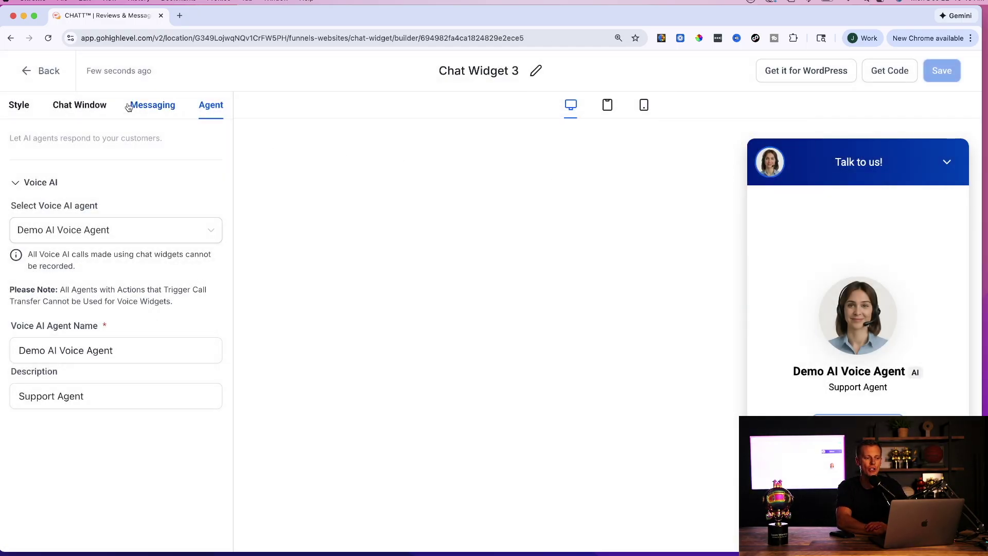
pyautogui.click(40, 71)
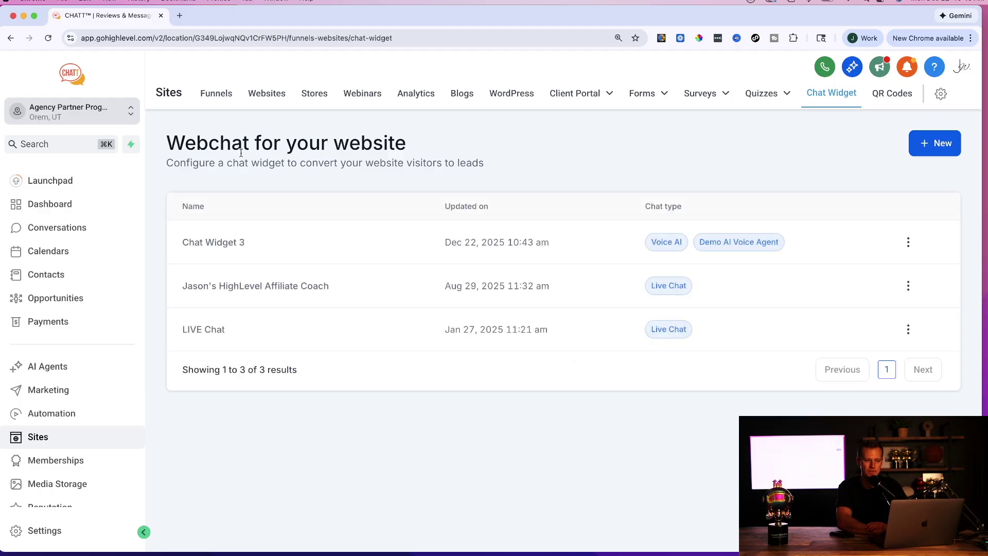
# Step: Create a new website from the Child Education template in the template library
pyautogui.click(266, 96)
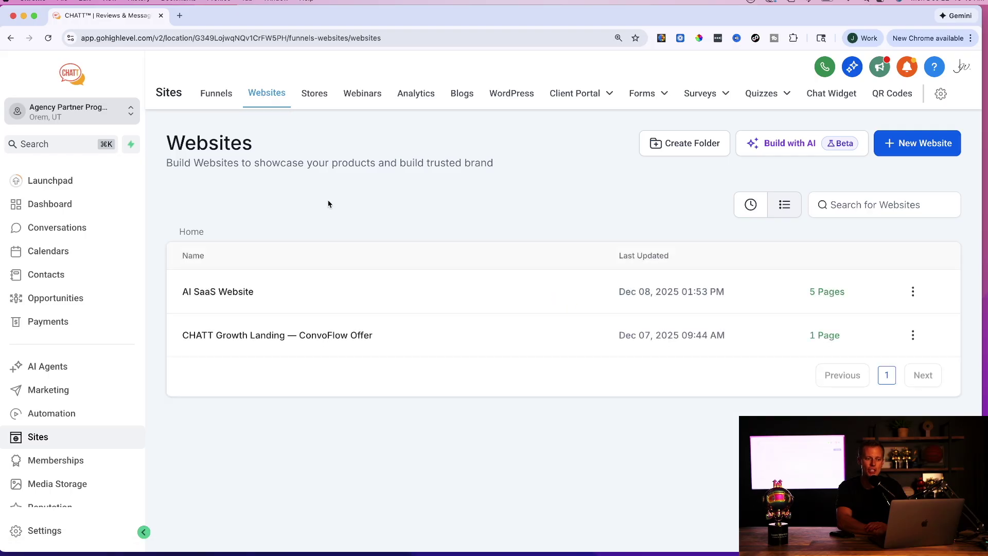
pyautogui.click(920, 150)
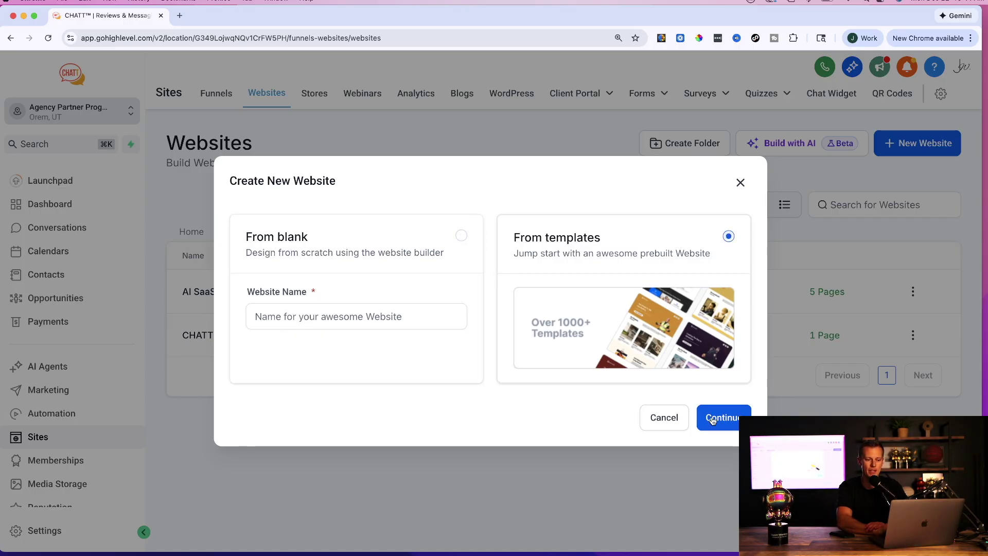
pyautogui.click(712, 420)
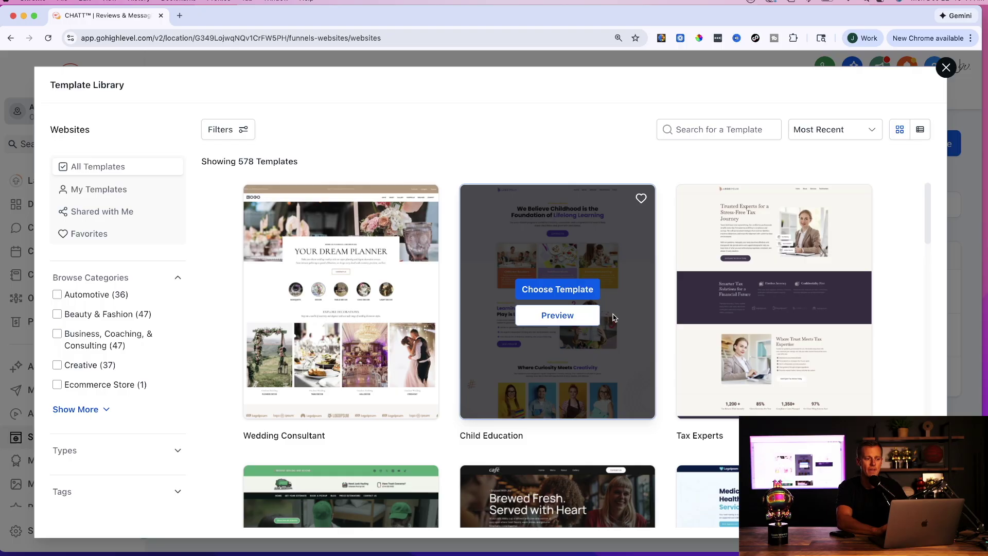
pyautogui.scroll(-15, 565, 337)
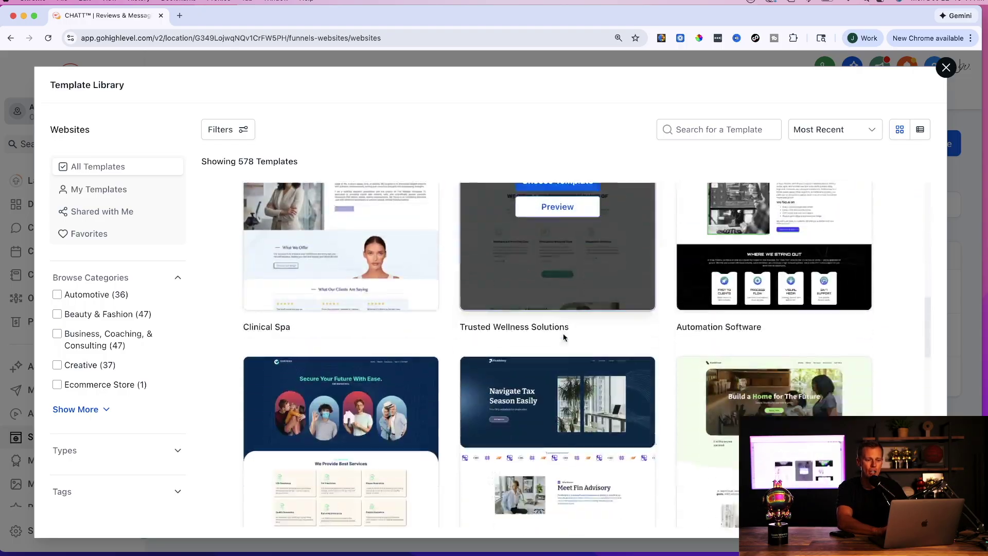
pyautogui.scroll(-15, 564, 337)
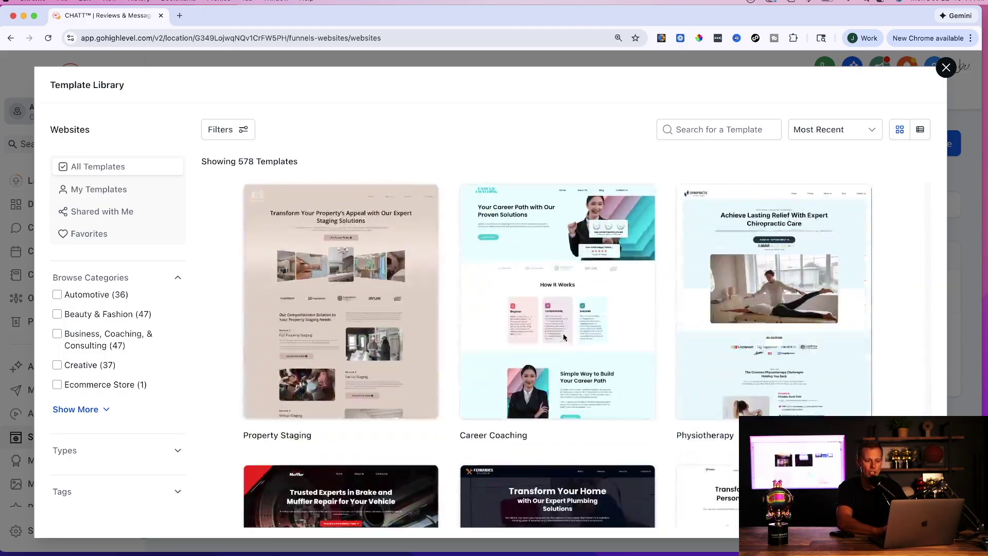
pyautogui.scroll(10, 564, 337)
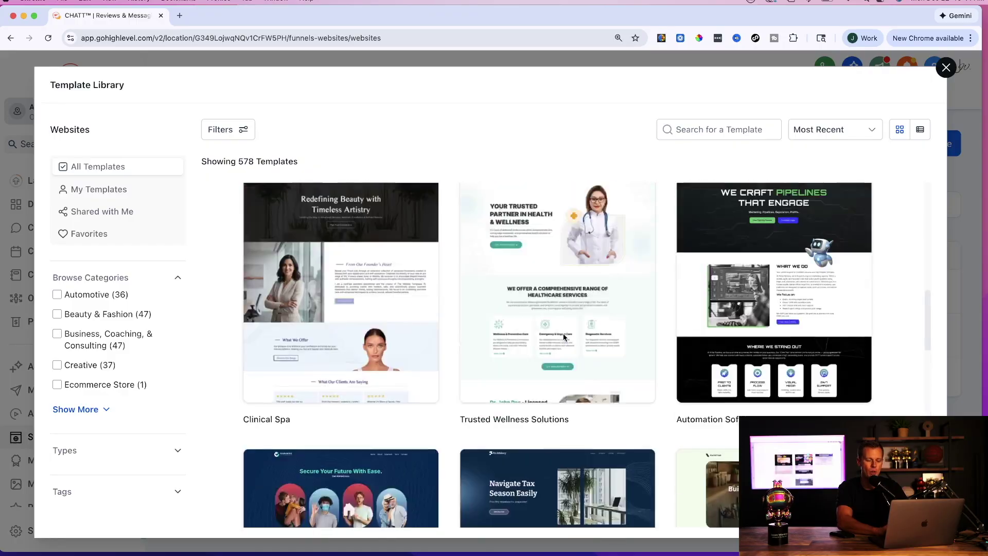
pyautogui.moveTo(564, 274)
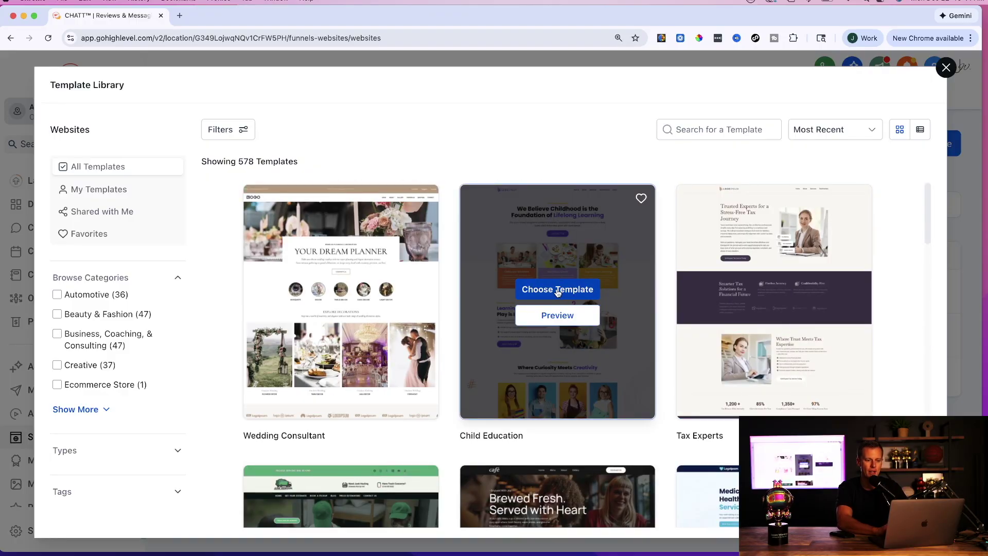
pyautogui.click(558, 291)
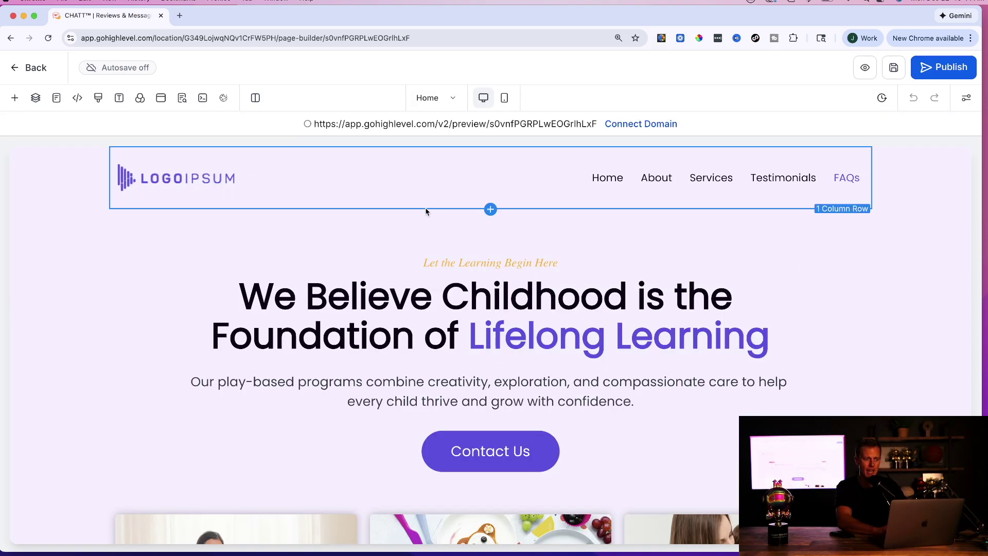
# Step: Look over the Home page, paste the copied chat widget script into its header tracking code, and save the code
pyautogui.scroll(-5, 418, 215)
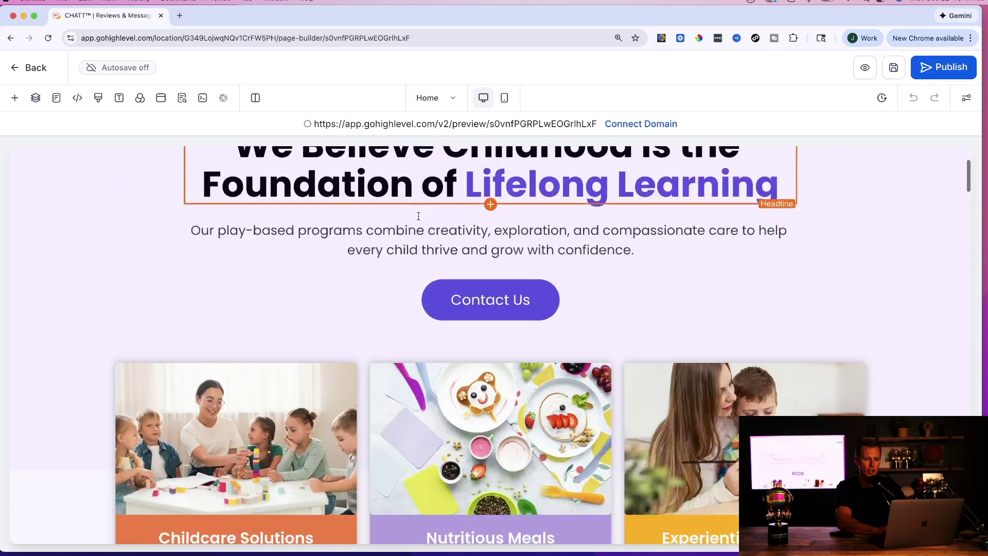
pyautogui.scroll(-8, 419, 216)
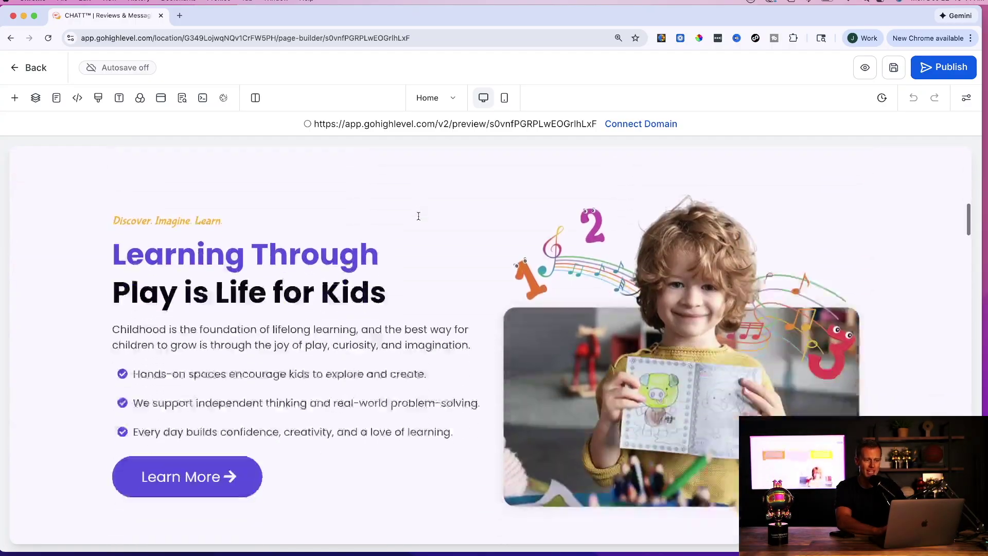
pyautogui.scroll(-9, 419, 216)
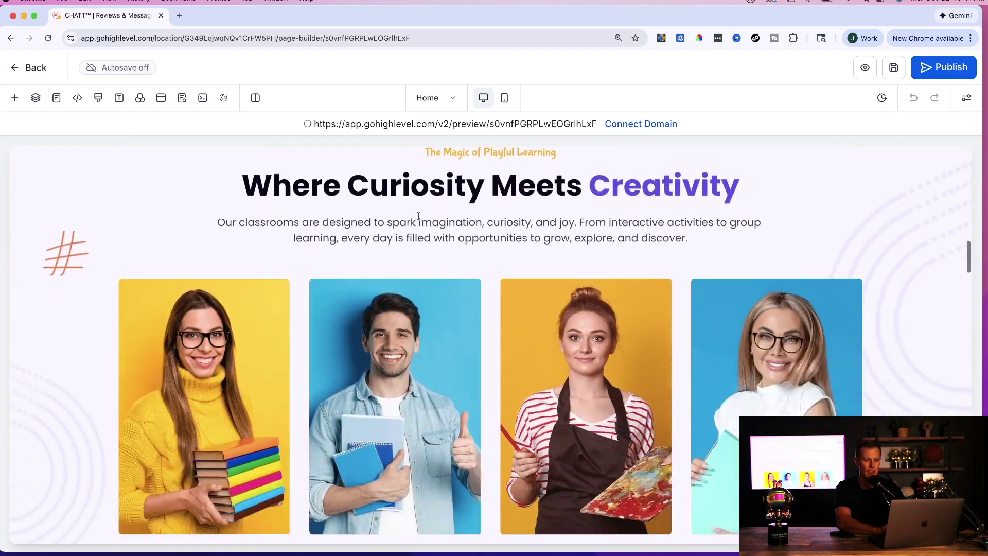
pyautogui.scroll(-9, 418, 216)
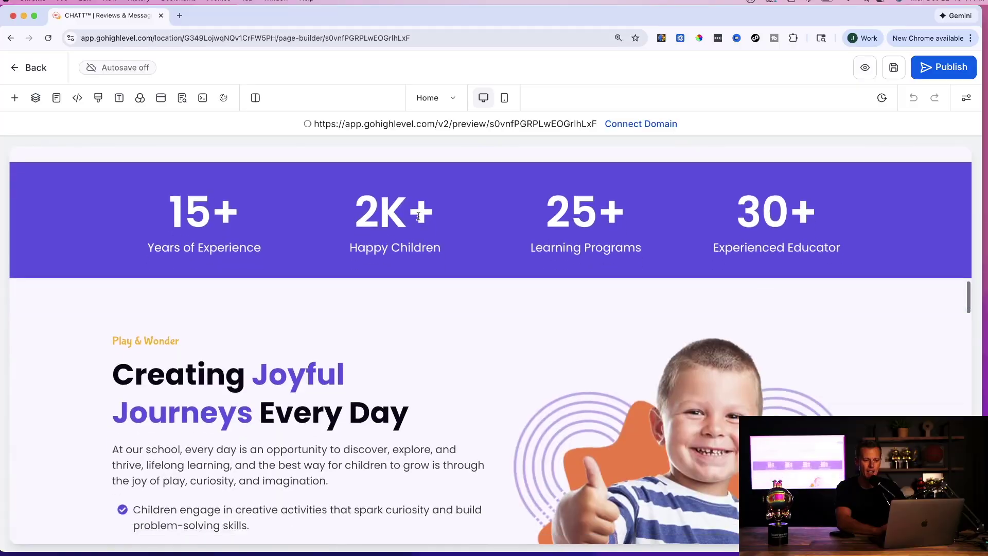
pyautogui.scroll(-10, 418, 216)
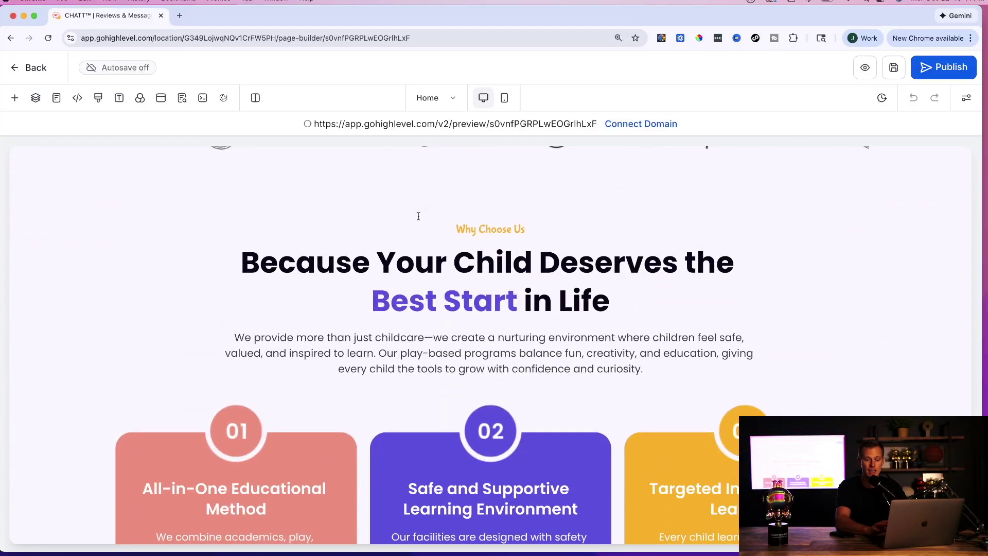
pyautogui.scroll(20, 418, 216)
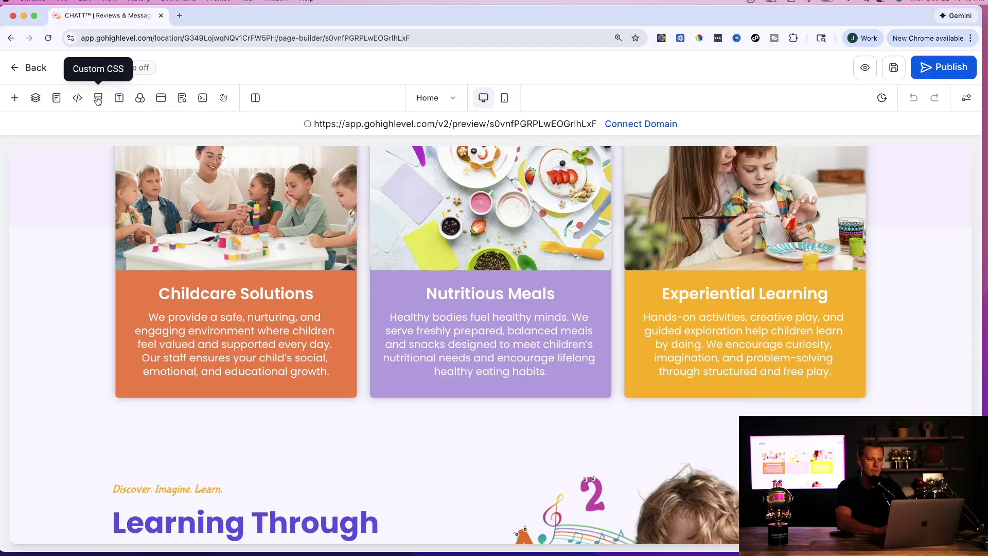
pyautogui.click(76, 97)
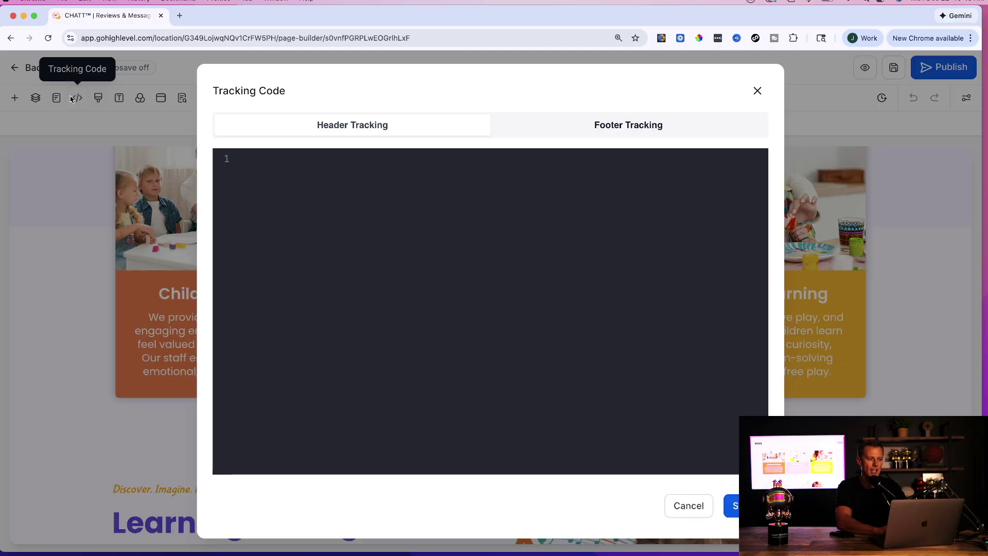
pyautogui.click(358, 221)
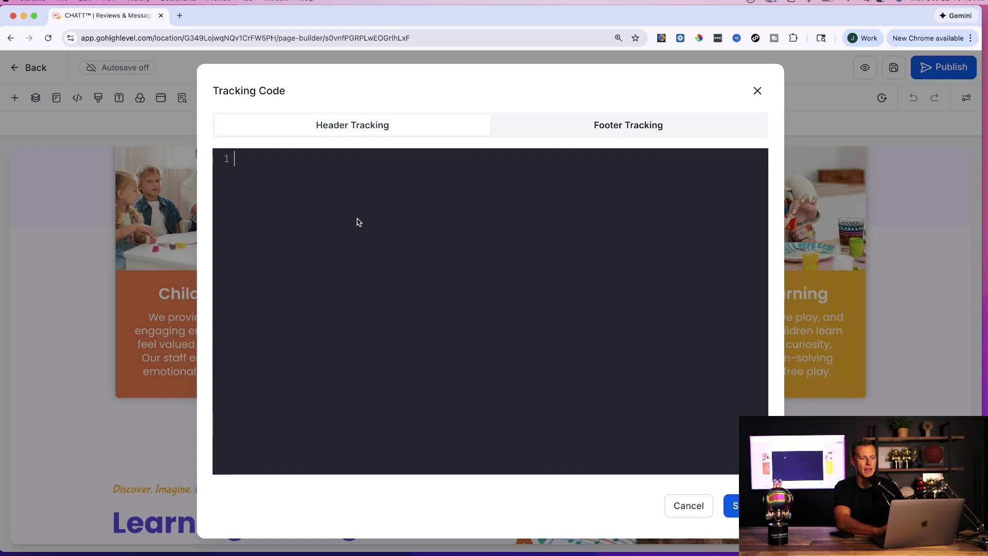
pyautogui.press('super+v')
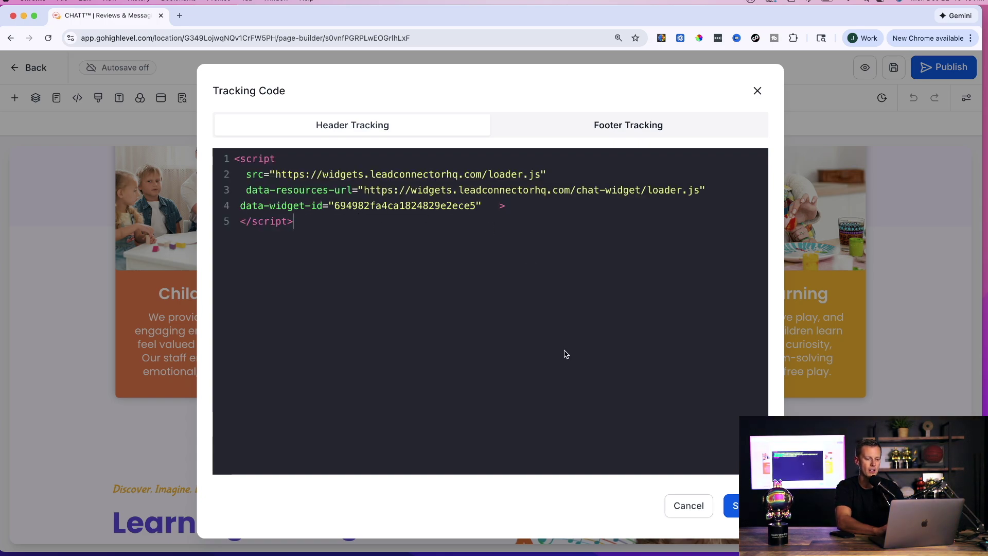
pyautogui.click(734, 506)
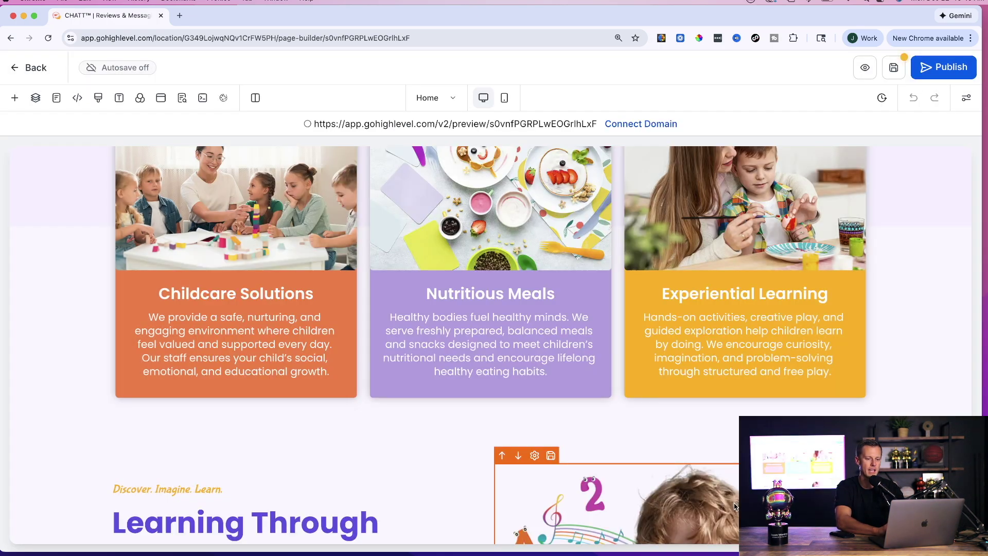
# Step: Back out of publishing at the domain selection and preview the page, opening and collapsing its Voice AI chat widget
pyautogui.click(935, 68)
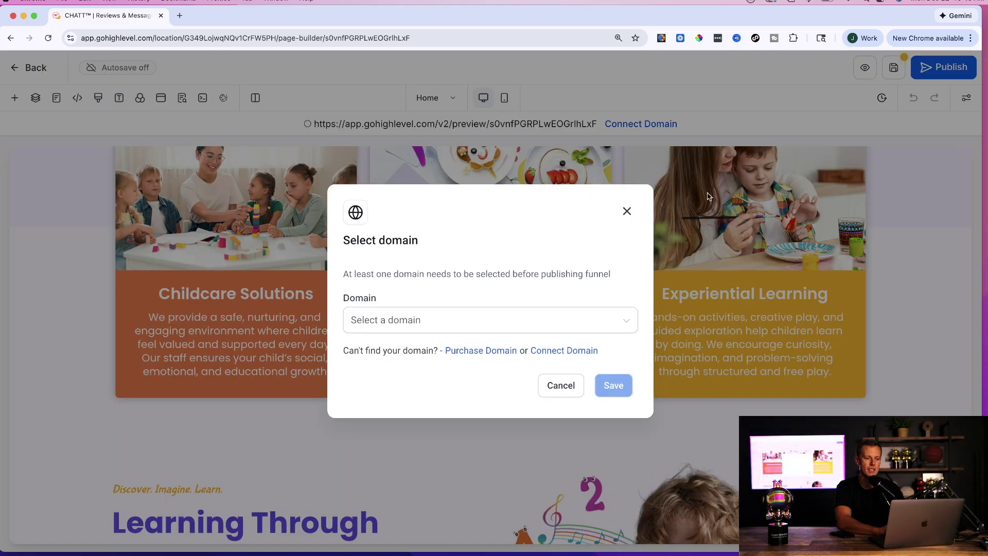
pyautogui.click(626, 210)
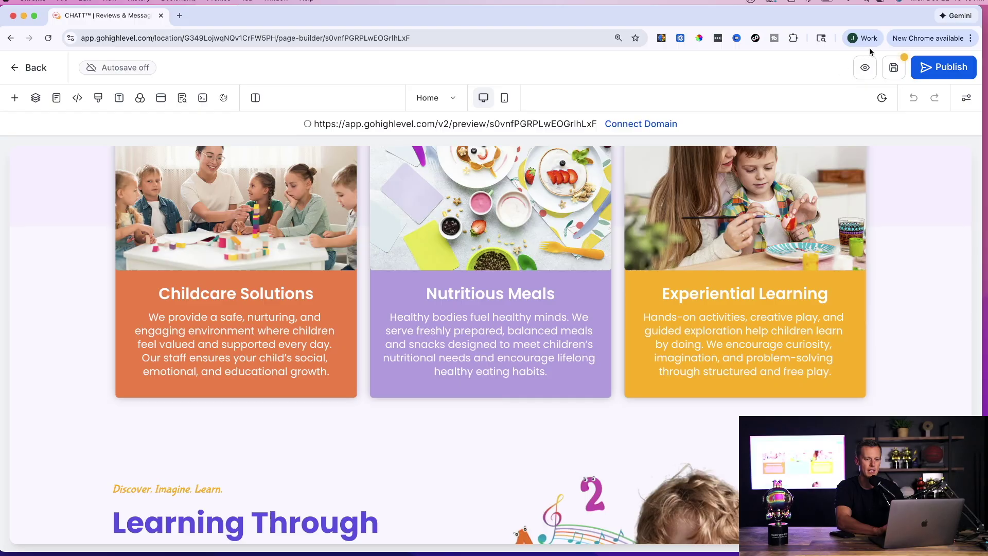
pyautogui.click(866, 67)
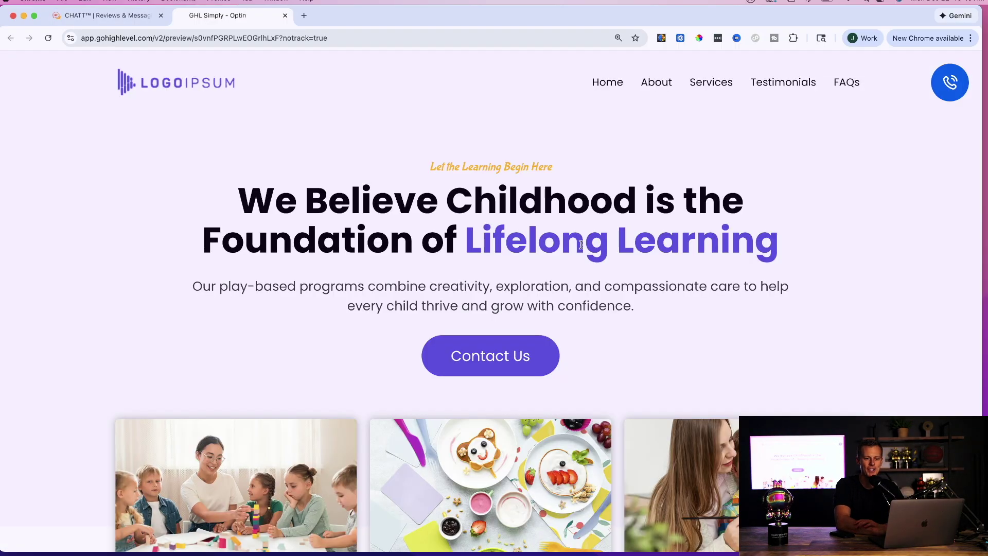
pyautogui.click(953, 87)
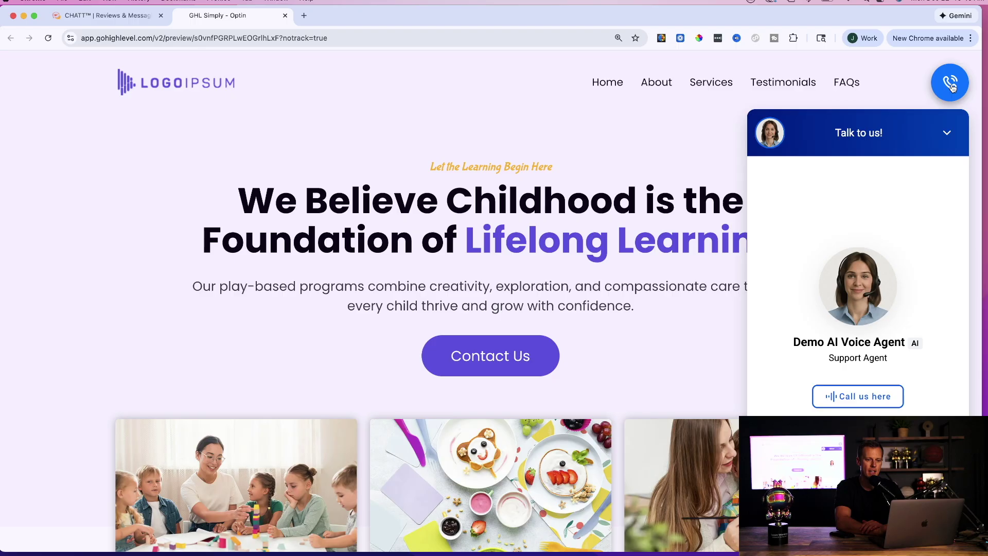
pyautogui.scroll(-1, 888, 218)
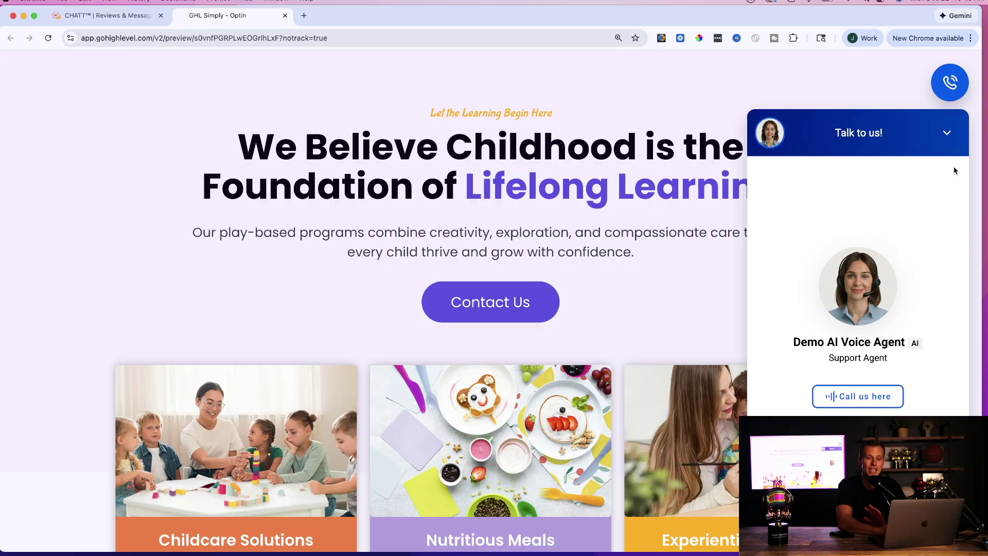
pyautogui.click(947, 135)
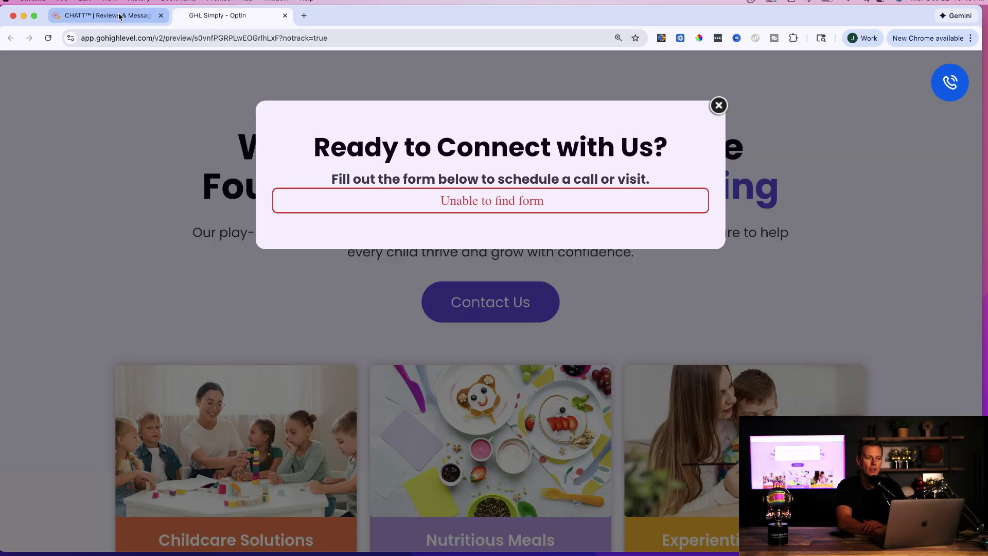
# Step: Select Chat Widget 3 as the chat widget in the Child Education website's settings and save them
pyautogui.click(103, 16)
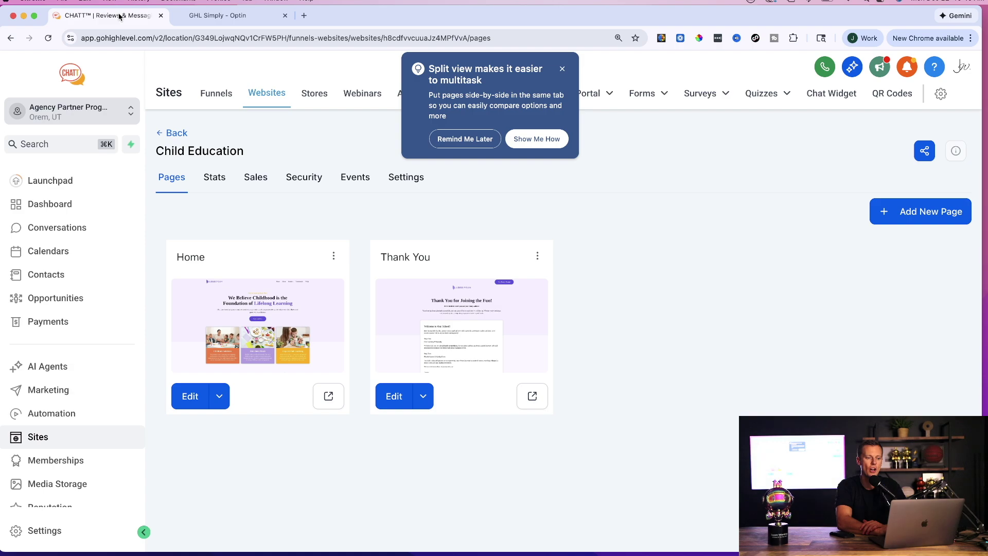
pyautogui.click(563, 68)
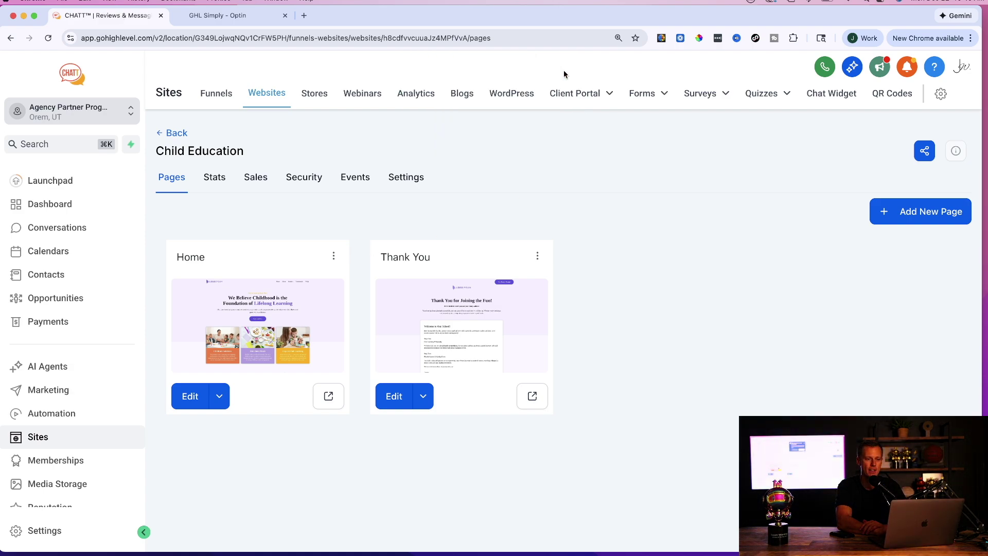
pyautogui.click(406, 178)
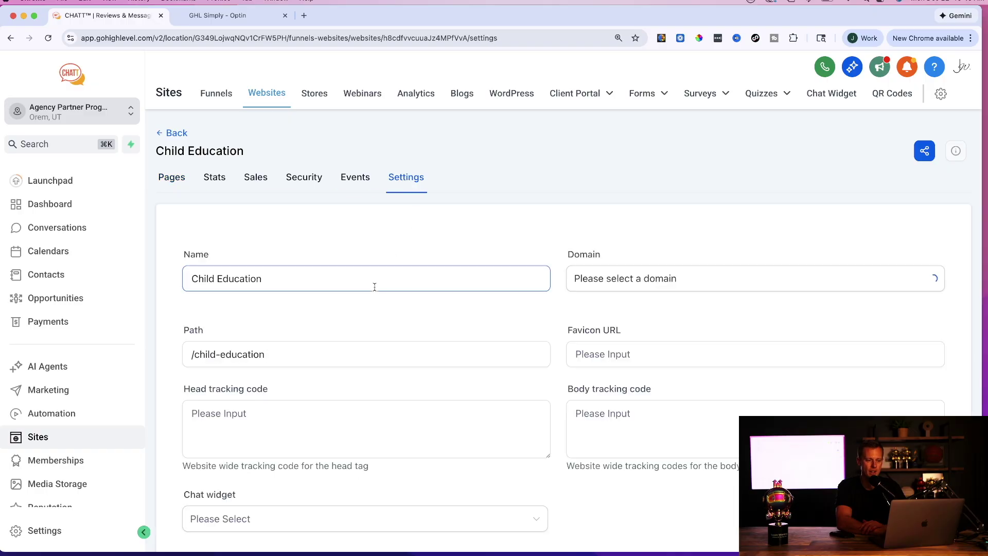
pyautogui.scroll(-2, 374, 286)
pyautogui.scroll(-3, 375, 286)
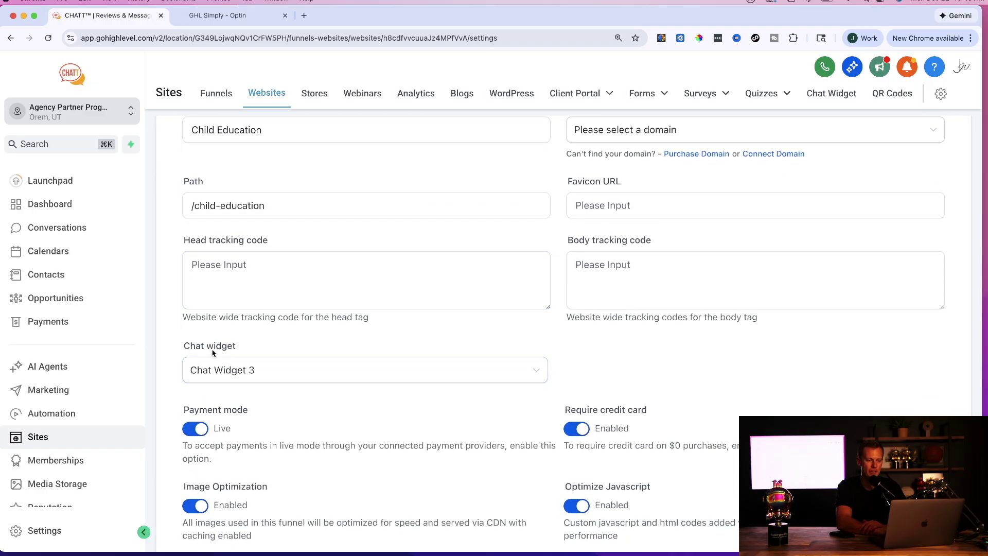
pyautogui.click(242, 372)
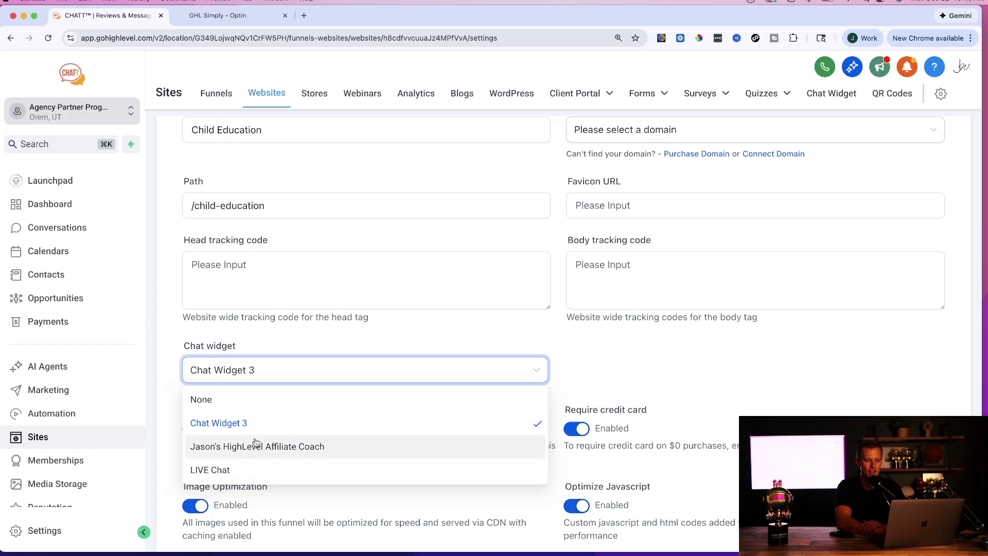
pyautogui.click(249, 425)
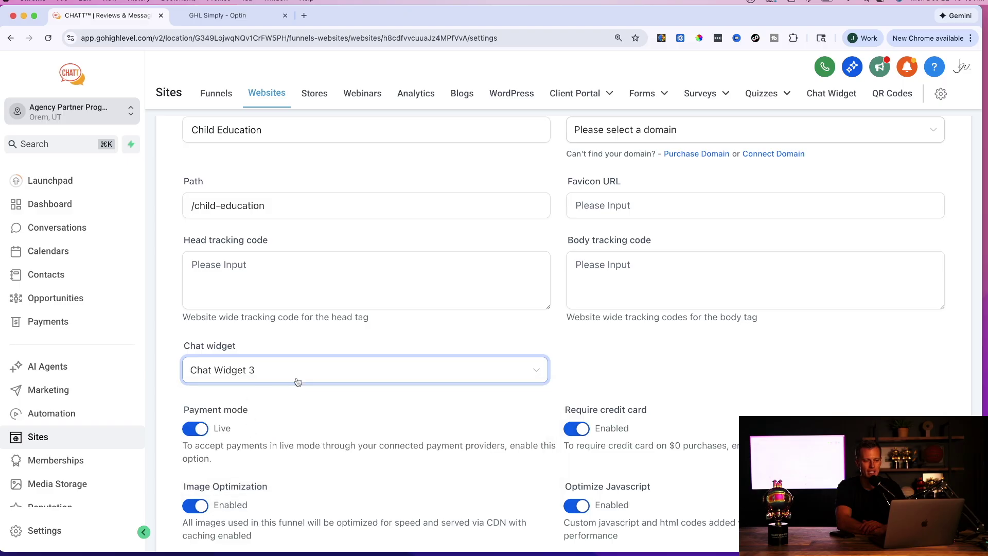
pyautogui.scroll(-4, 329, 393)
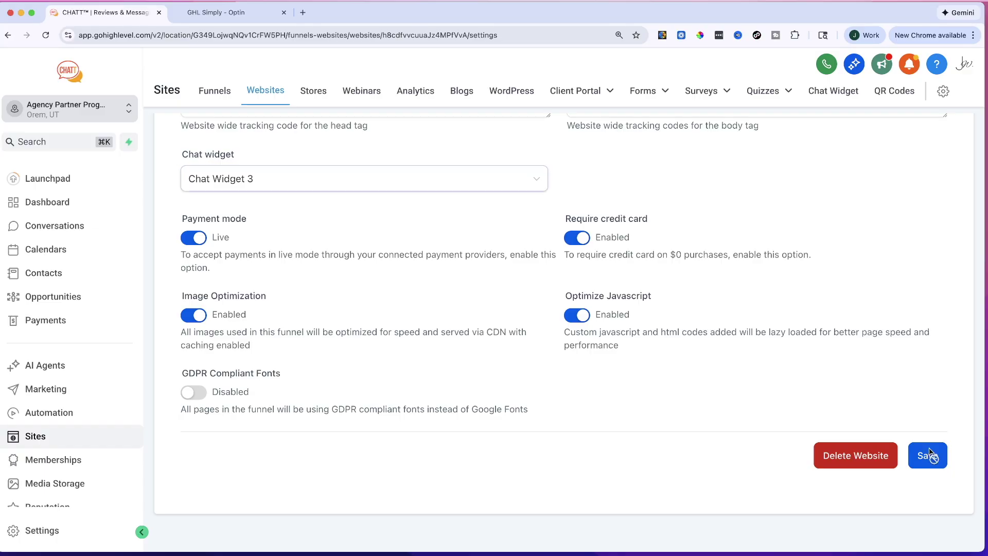
pyautogui.click(930, 453)
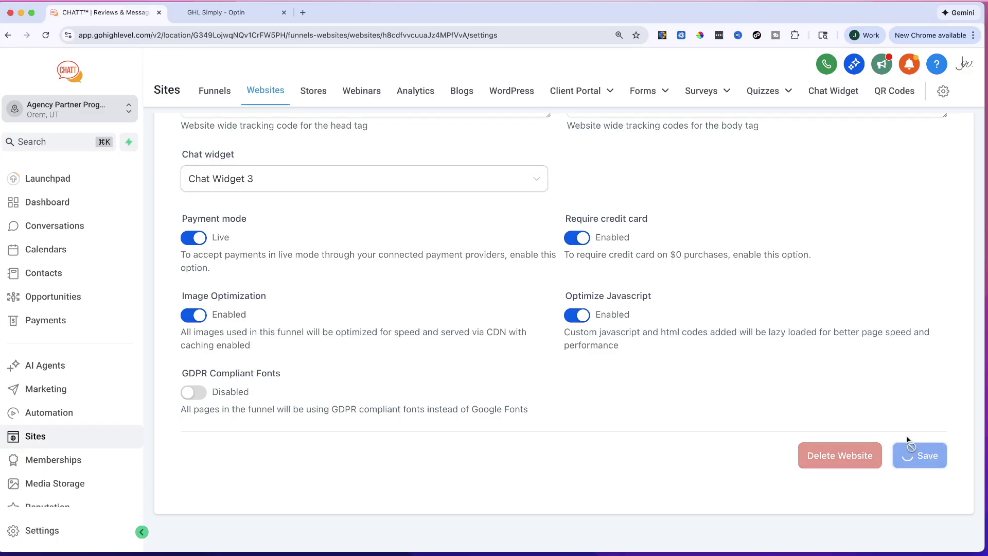